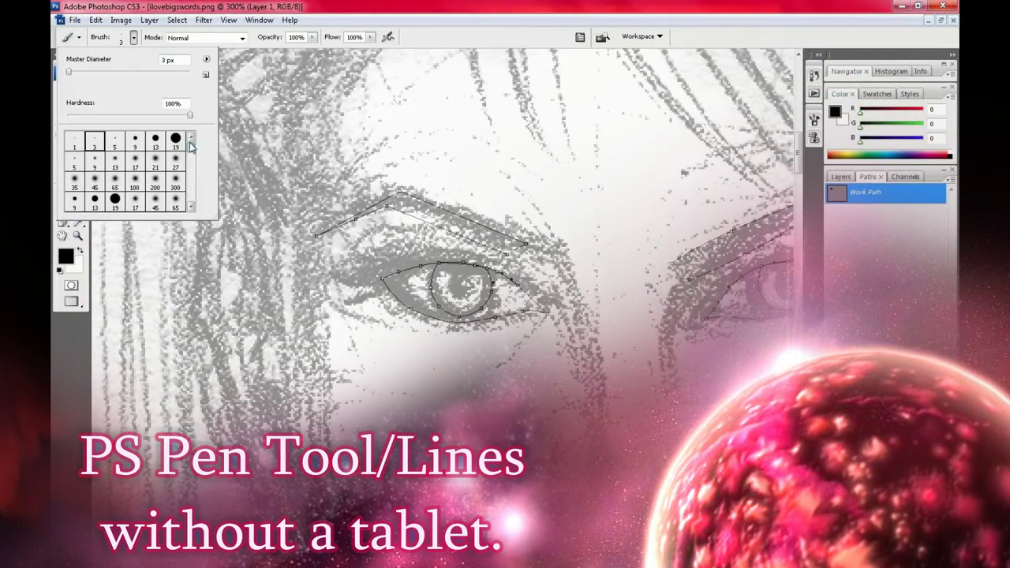
Step: Ink the eye and eyebrow paths as dark lines with the 3 px round brush
left_click(579, 189)
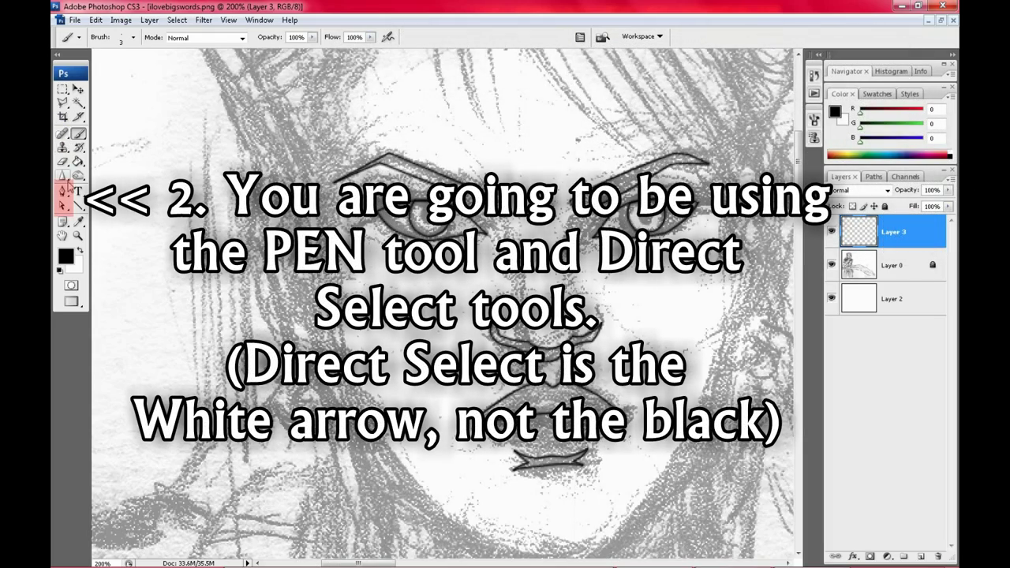
Step: With the Pen tool chosen, add a new empty layer above Layer 3
left_click(64, 208)
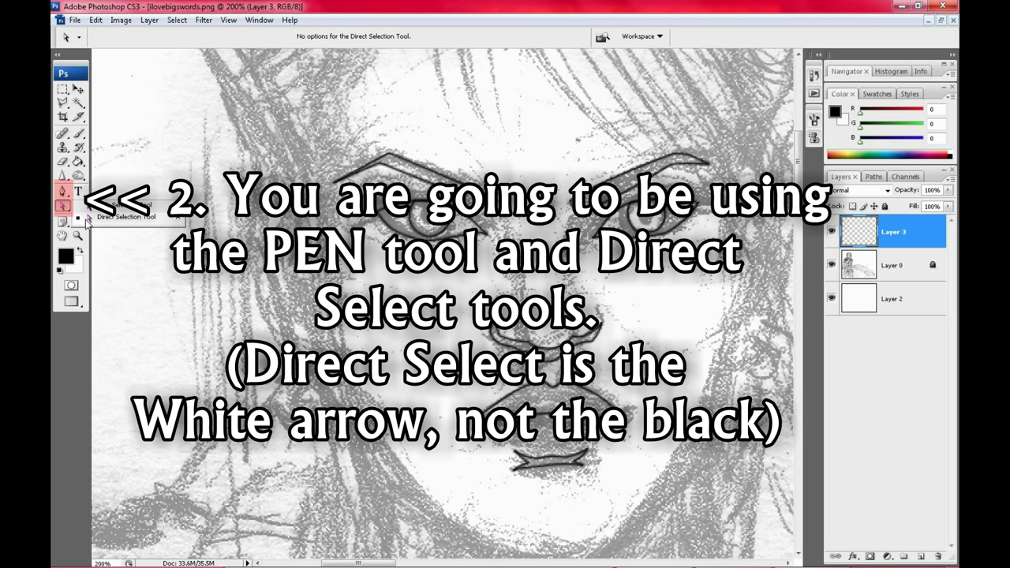
left_click(62, 197)
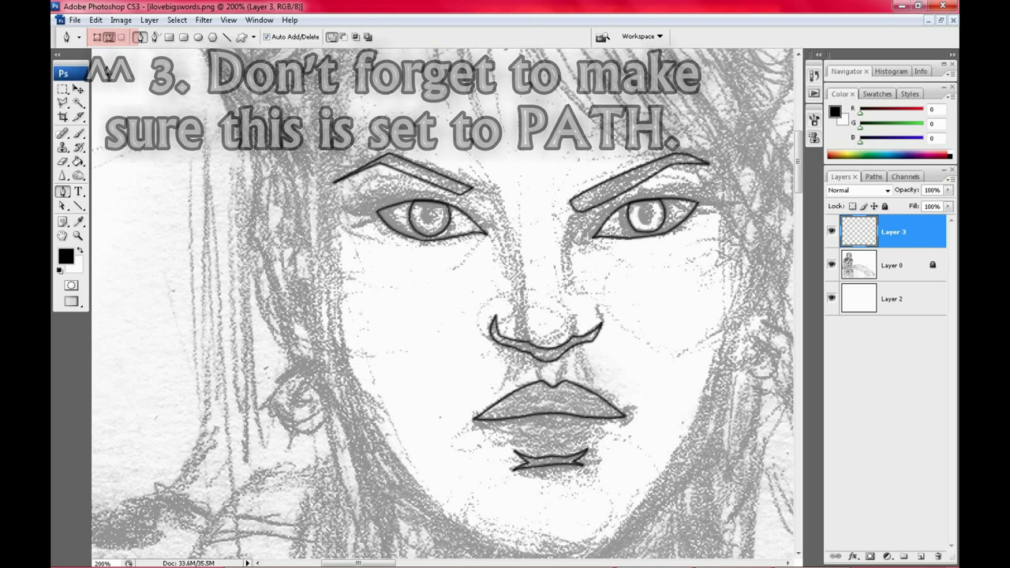
left_click_drag(500, 257, 495, 301)
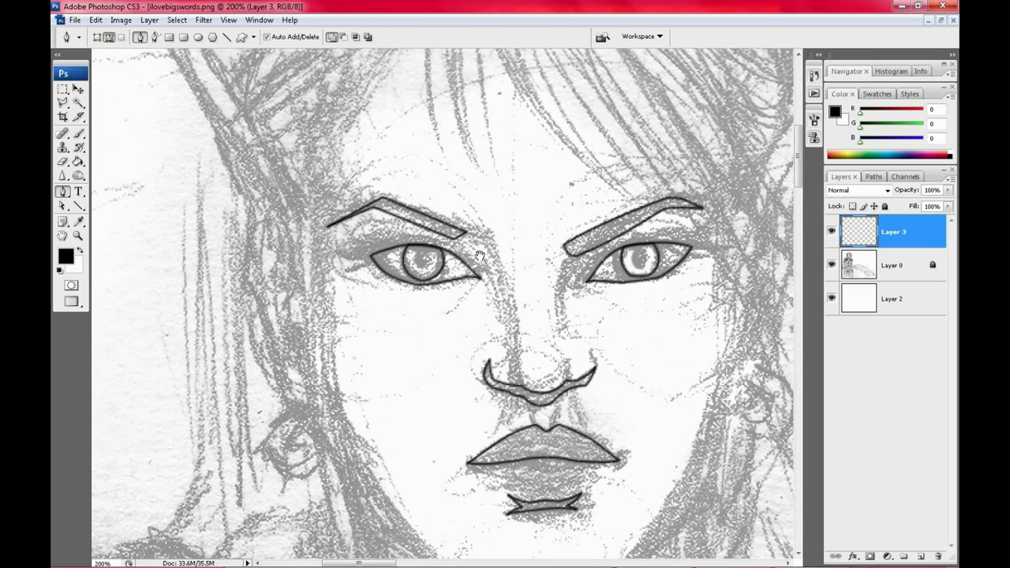
left_click(921, 557)
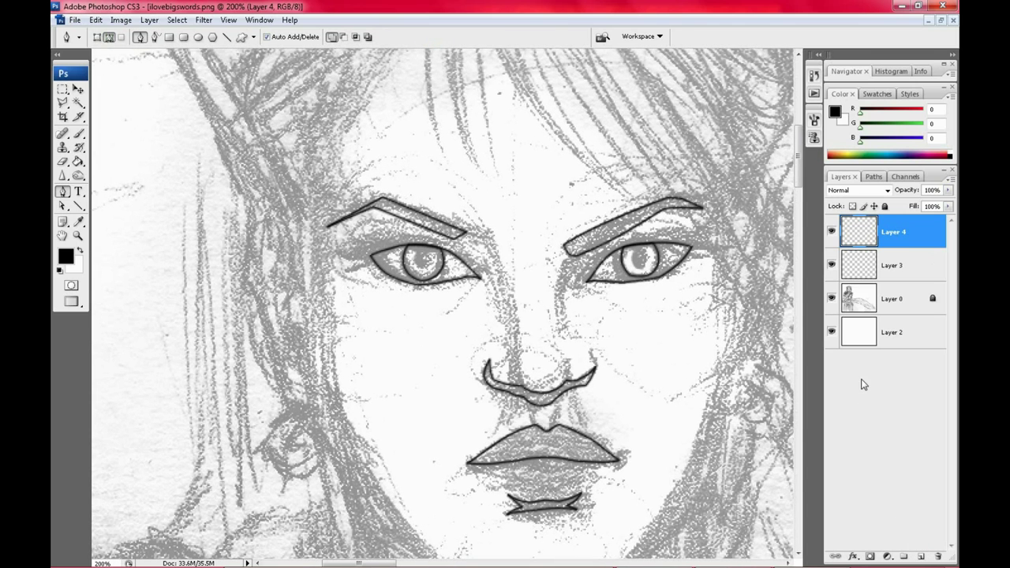
mouse_move(605, 291)
left_mouse_down()
mouse_move(567, 246)
mouse_move(595, 240)
left_mouse_up()
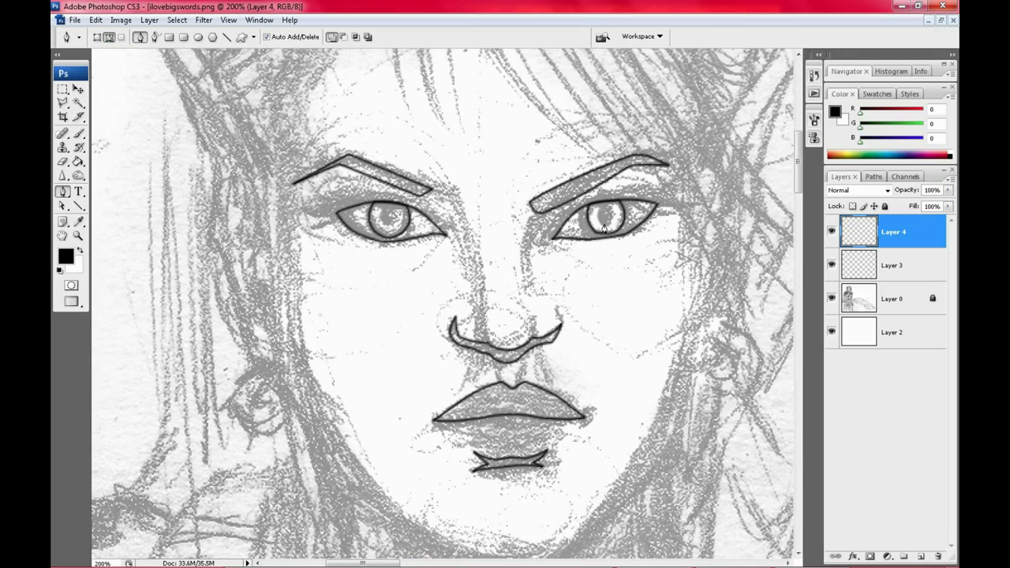
Step: Rename the new layer 'where my paths will be' and Layer 3 'new line art'
double_click(861, 247, "alt")
type("where my paths will be")
key("Return")
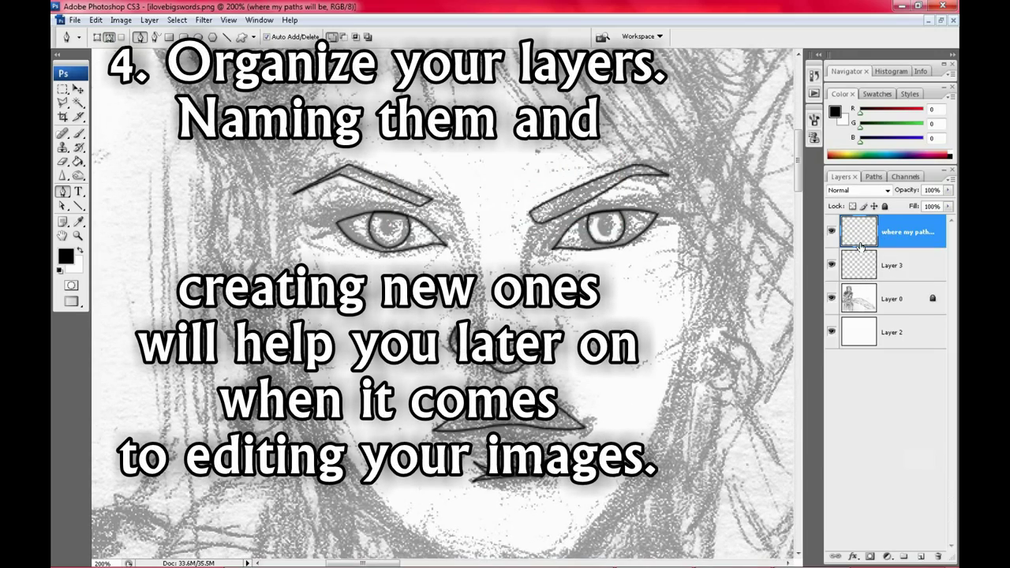
double_click(880, 268, "alt")
type("new line art")
key("Return")
Step: Rename Layer 0 'original sketch' and Layer 2 'white background'
right_click(857, 298)
left_click(857, 266)
type("original sketch")
key("Return")
right_click(876, 339)
left_click(868, 101)
type("white background")
key("Return")
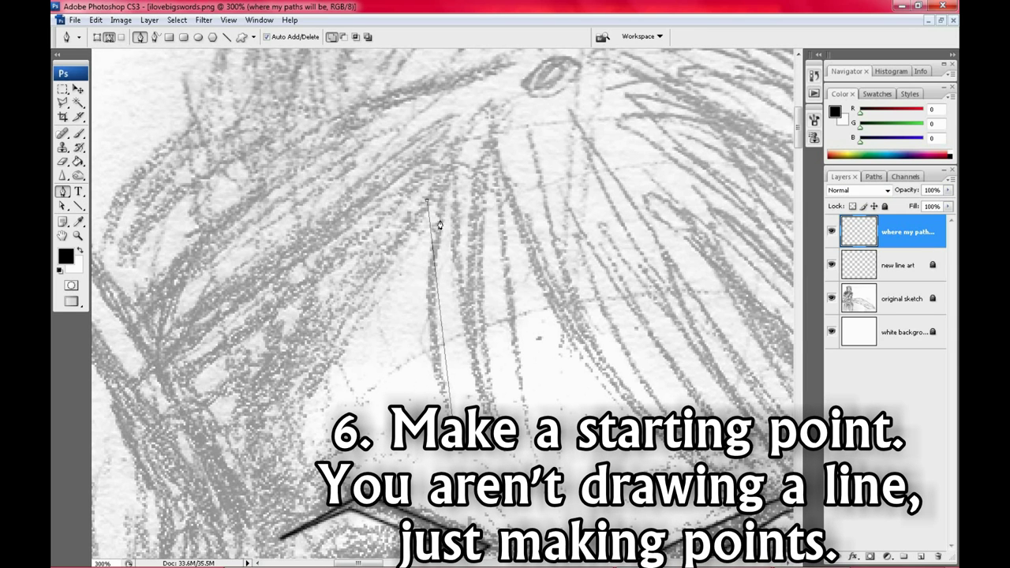
Step: Trace the spiky hair tuft with straight Pen anchor points and close the path
left_click(518, 457)
left_click(479, 177)
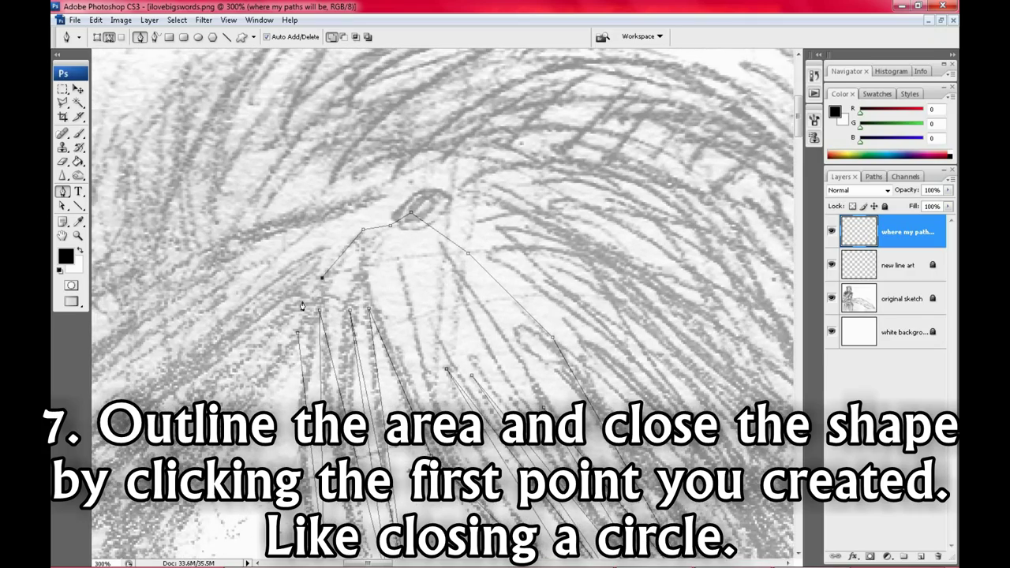
left_click_drag(302, 306, 377, 211)
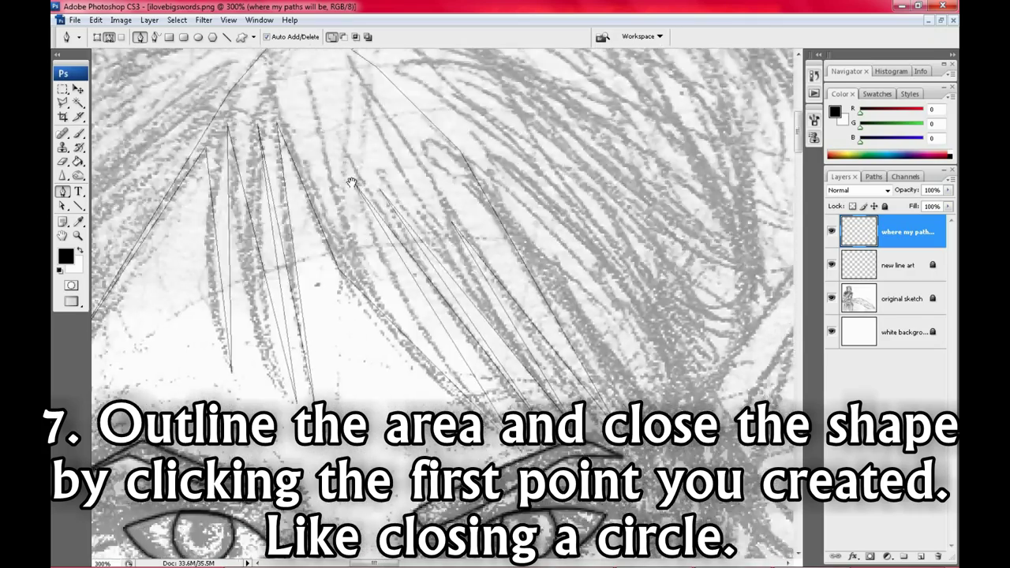
left_click(900, 298)
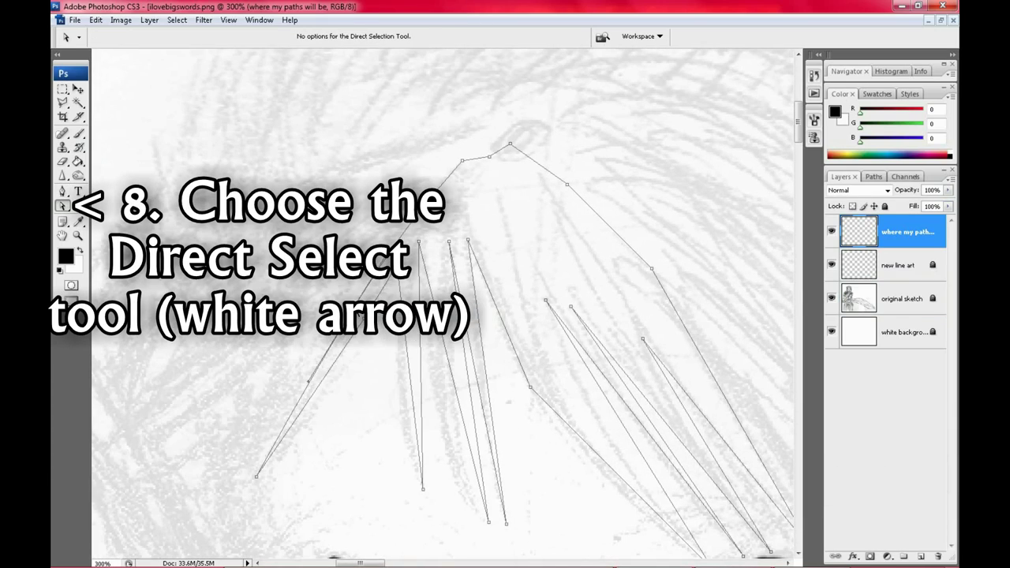
Step: Add three anchor points along the first hair strands to start curving them
right_click(399, 315)
left_click(422, 324)
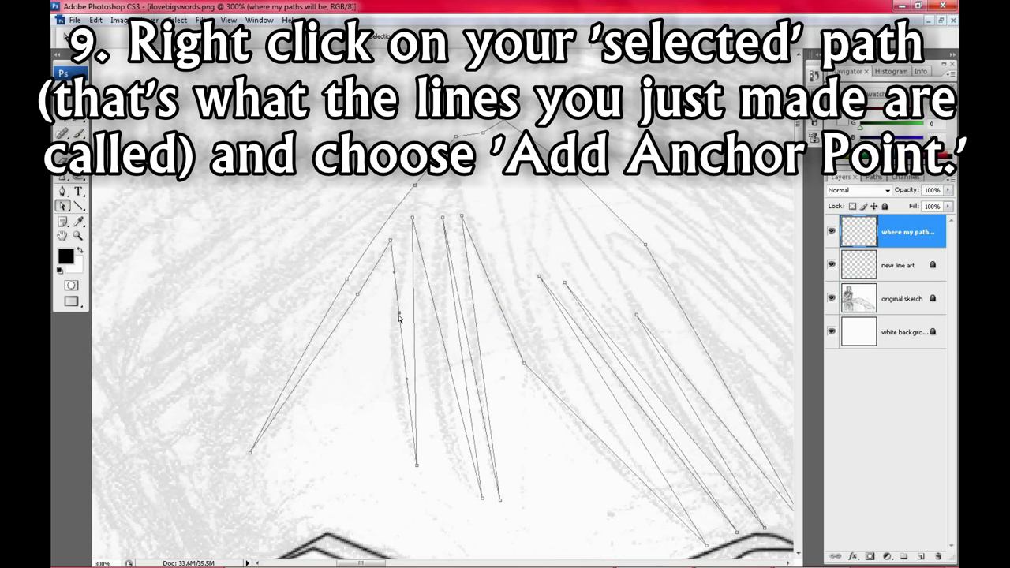
left_click_drag(411, 342, 410, 310)
right_click(397, 322)
left_click(413, 335)
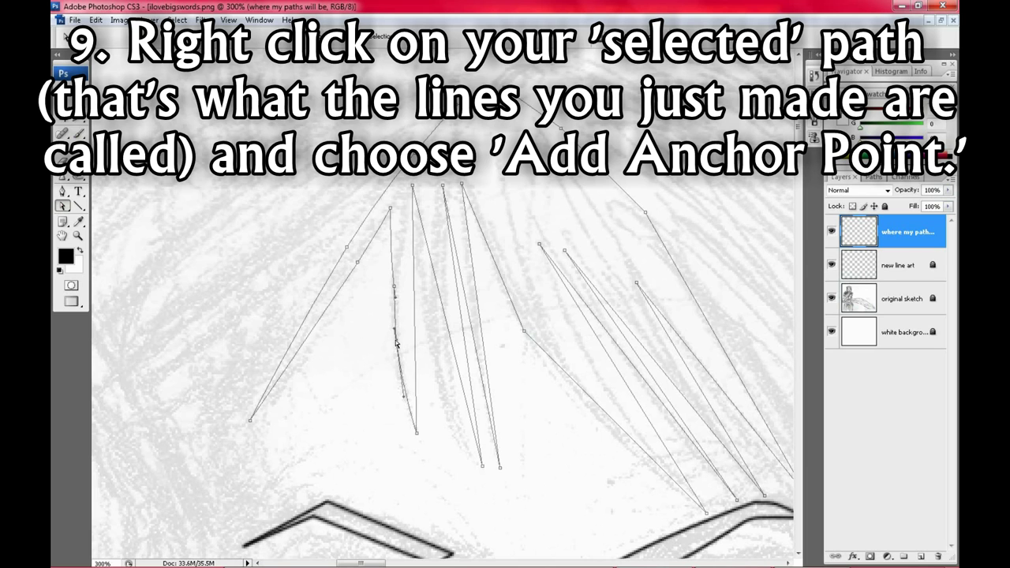
right_click(418, 314)
left_click(426, 321)
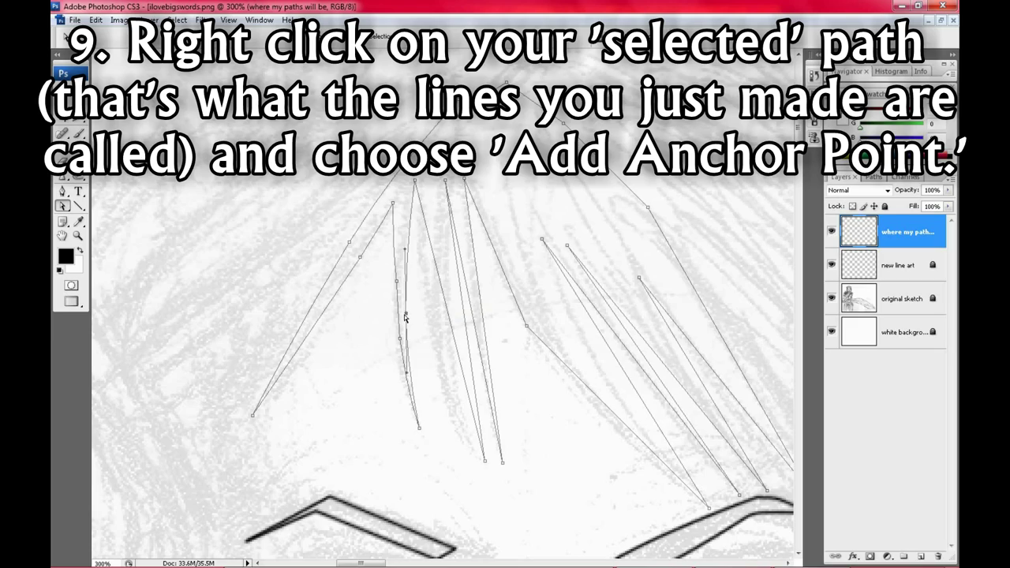
left_click_drag(405, 317, 385, 361)
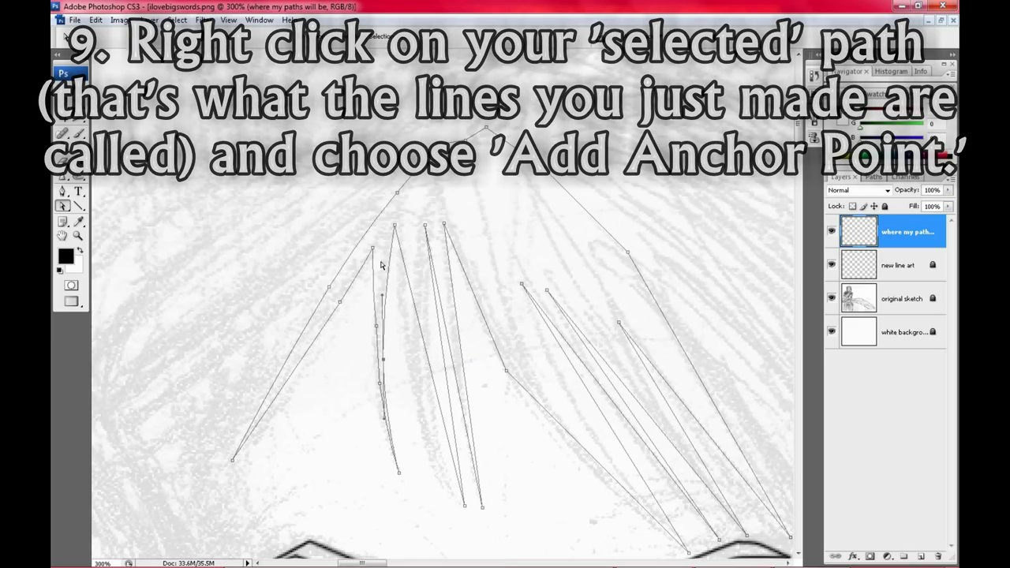
Step: Add anchor points to the remaining strands, bending them into curved locks
right_click(403, 261)
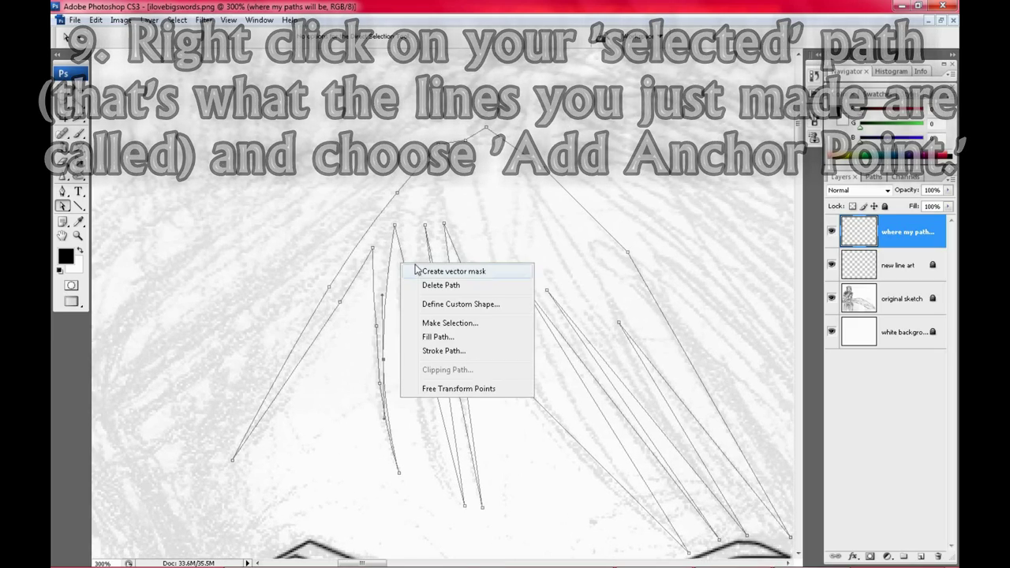
left_click(410, 269)
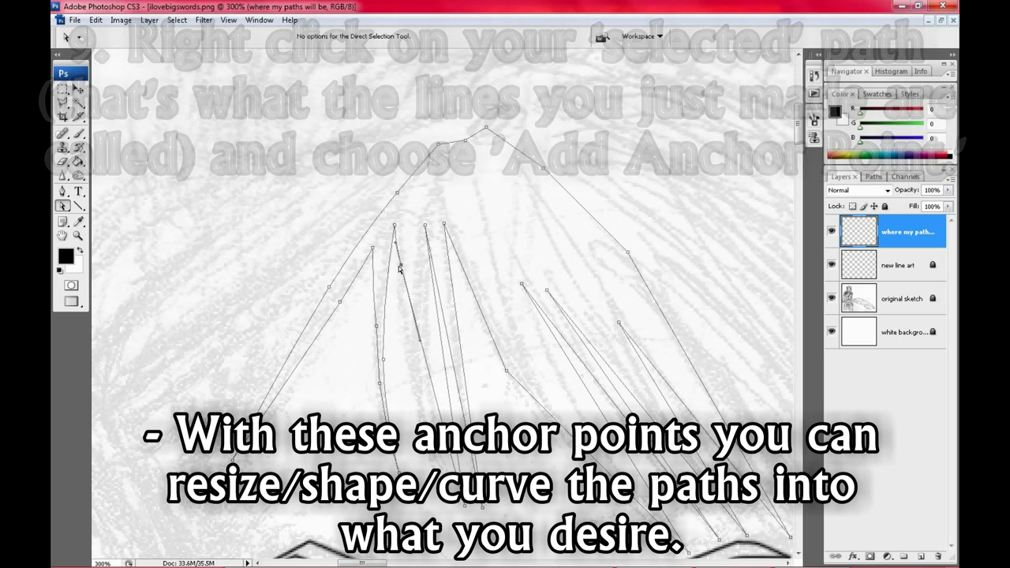
scroll(418, 276, "down", 2)
right_click(420, 311)
left_click(446, 319)
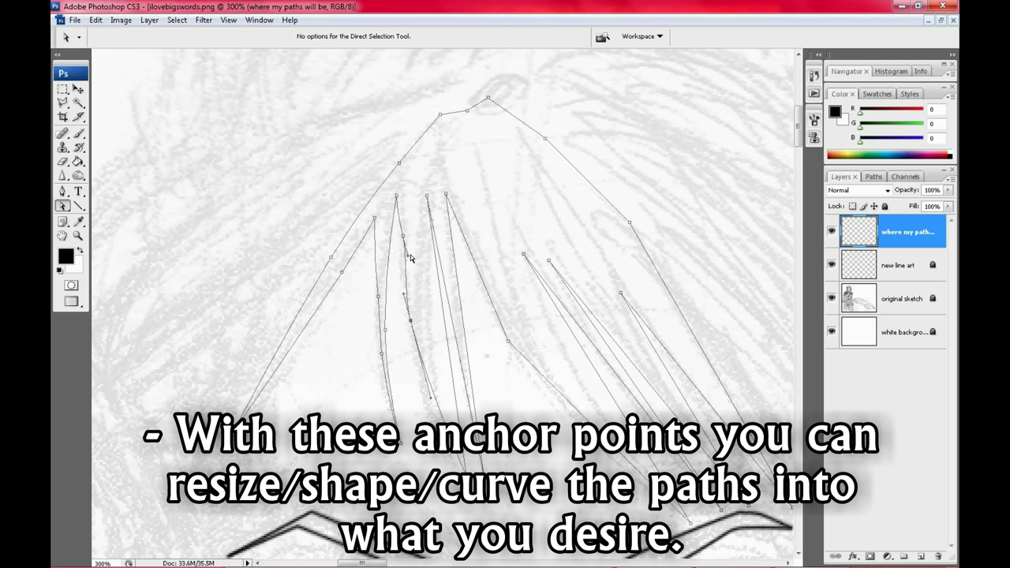
scroll(408, 259, "down", 4)
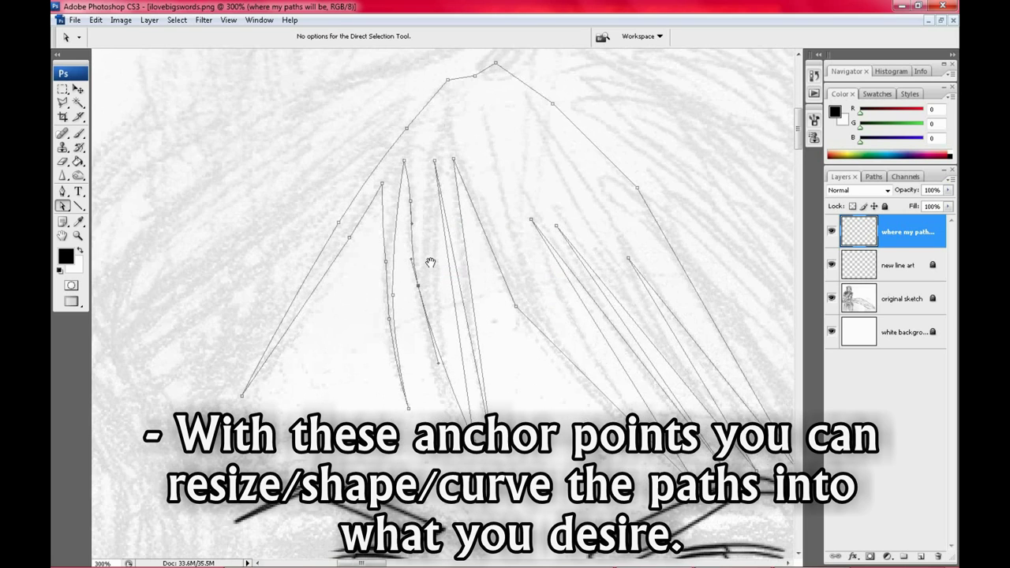
right_click(454, 305)
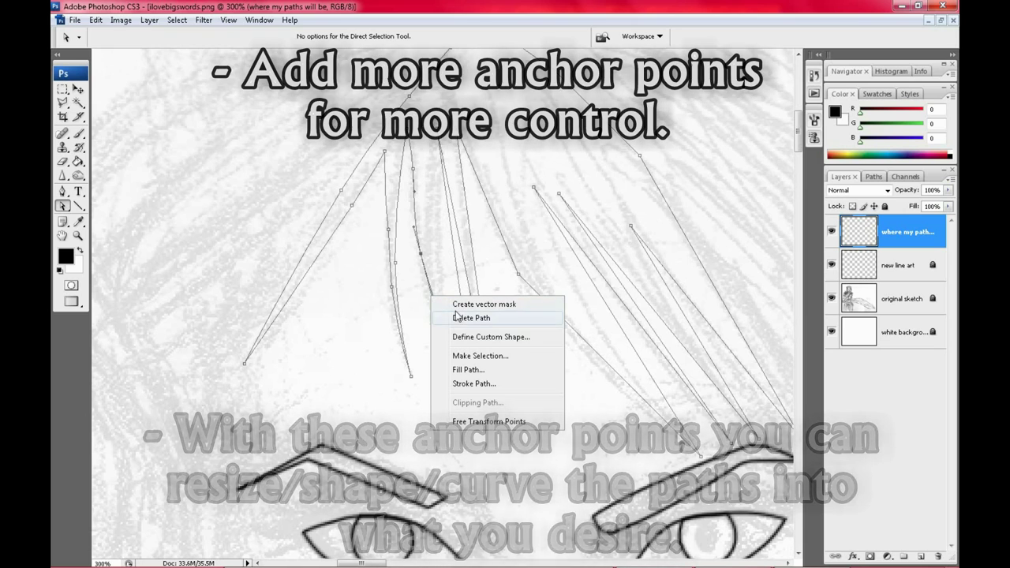
key("Escape")
right_click(443, 324)
left_click(450, 266)
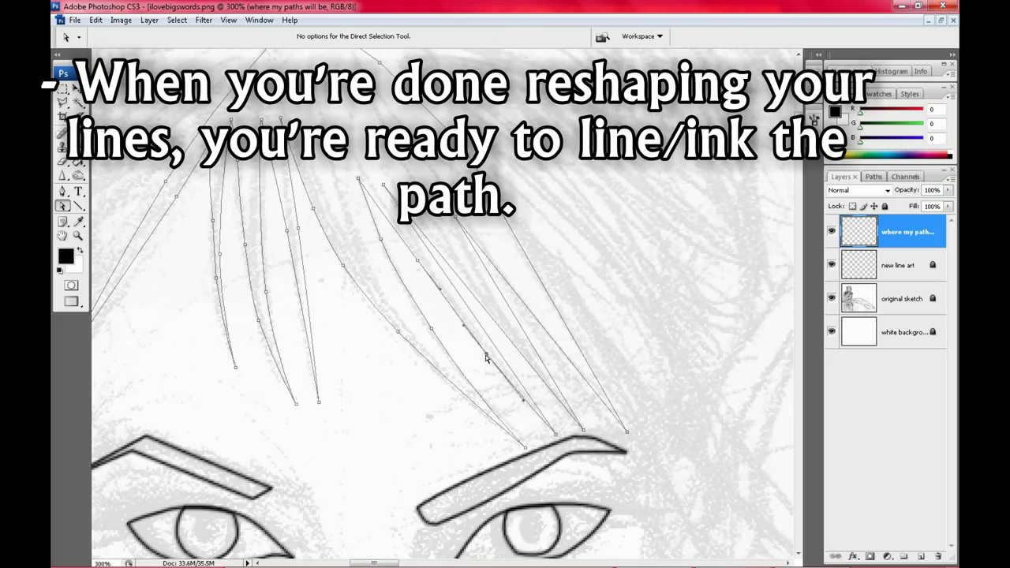
Step: Tidy the docked panels and open the brush settings for inking the hair
right_click(477, 281)
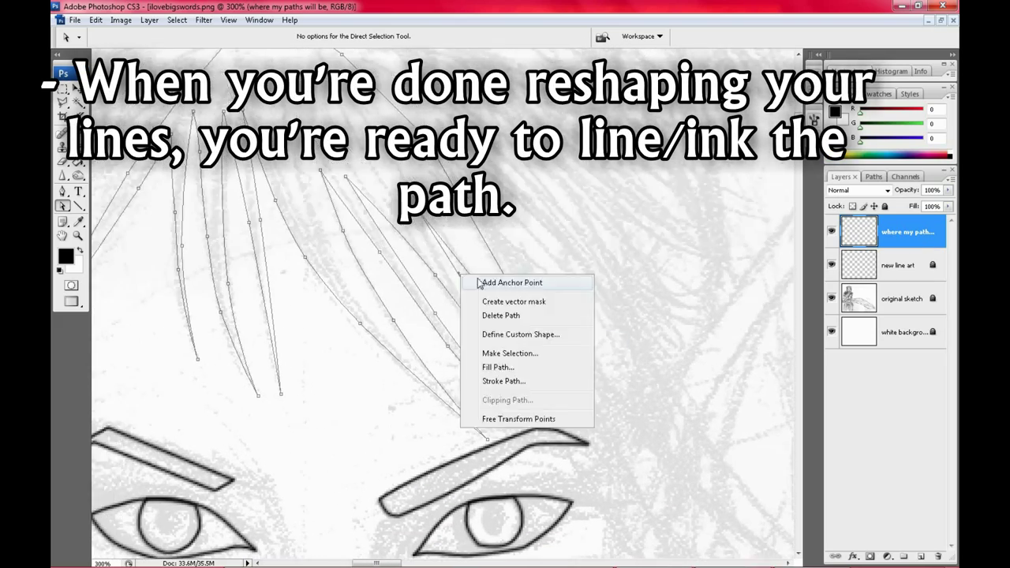
key("Escape")
left_click_drag(526, 381, 524, 331)
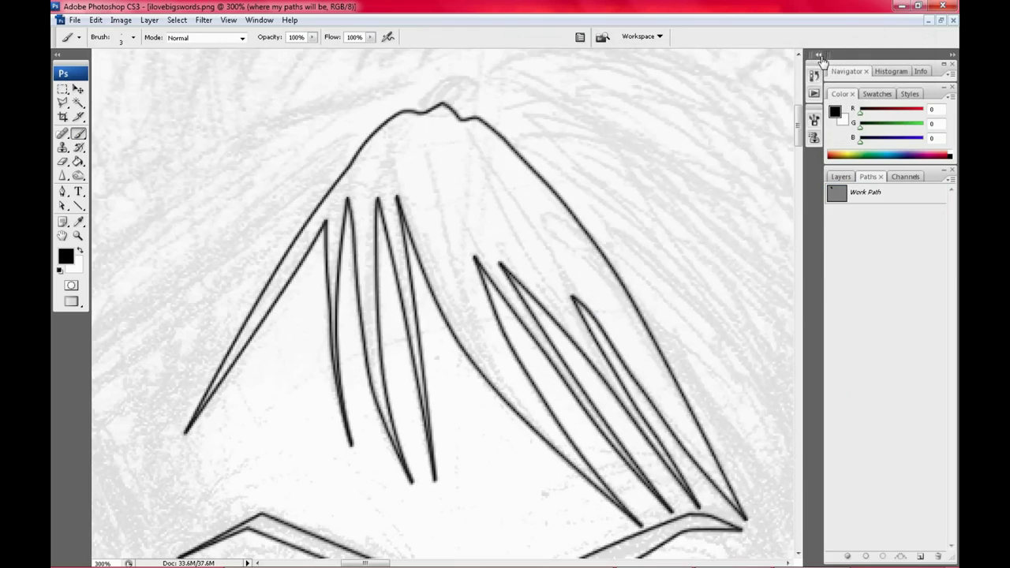
left_click(820, 57)
left_click(818, 66)
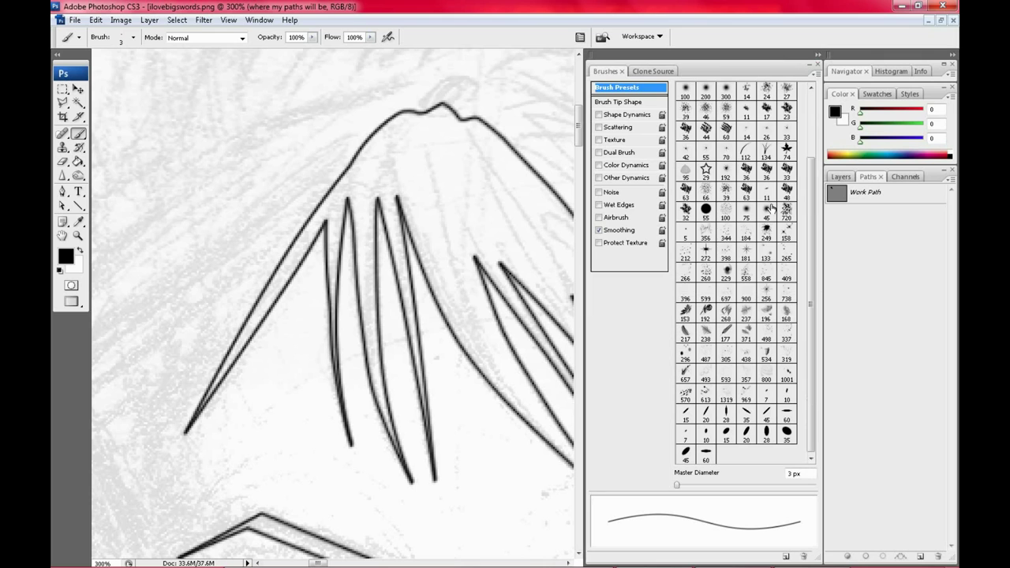
left_click(817, 70)
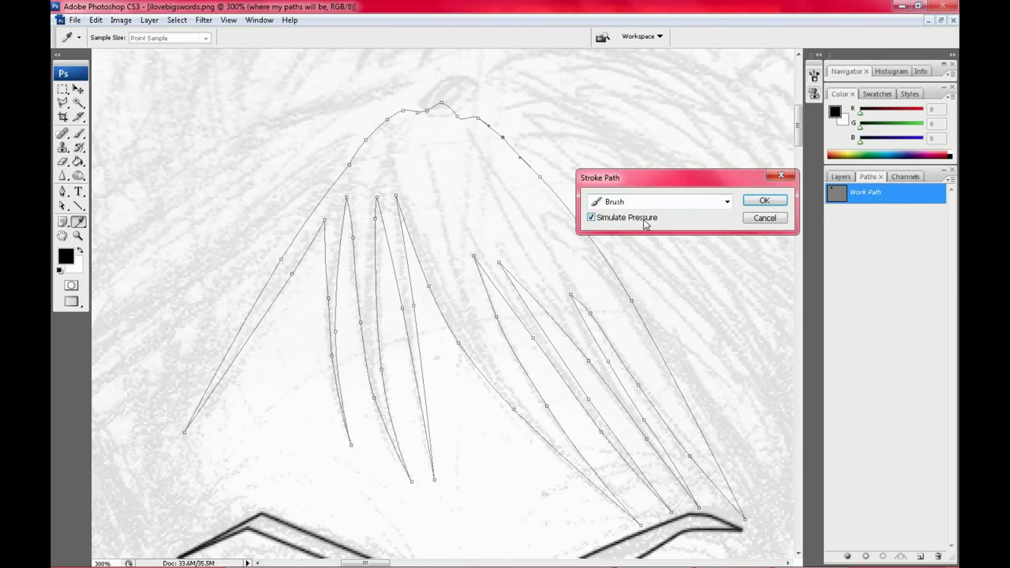
left_click(814, 93)
Step: Stroke the hair path with the thin 1 px black brush
right_click(864, 192)
left_click(868, 271)
key("ctrl+z")
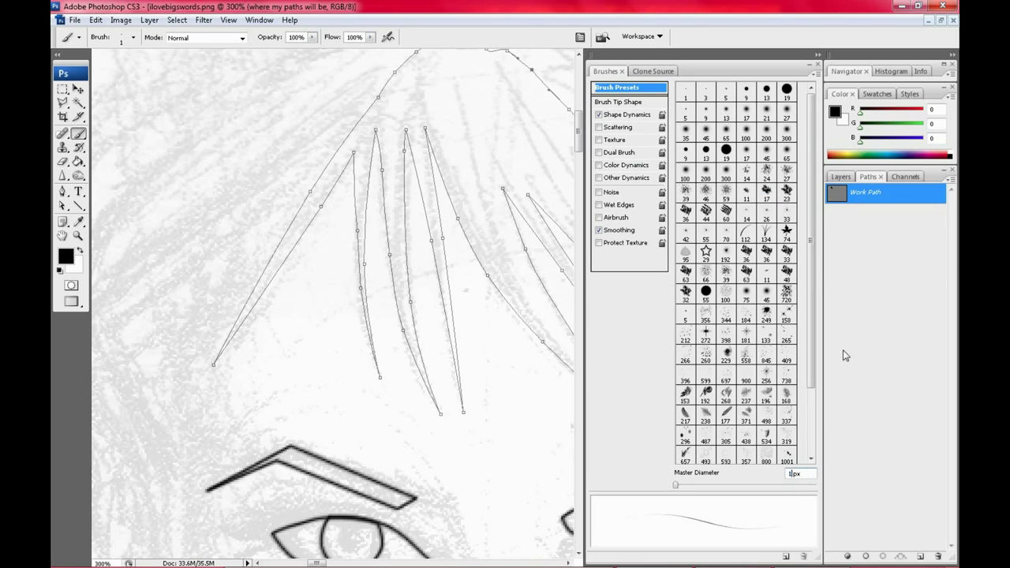
right_click(860, 204)
left_click(868, 271)
left_click(764, 199)
key("ctrl+minus")
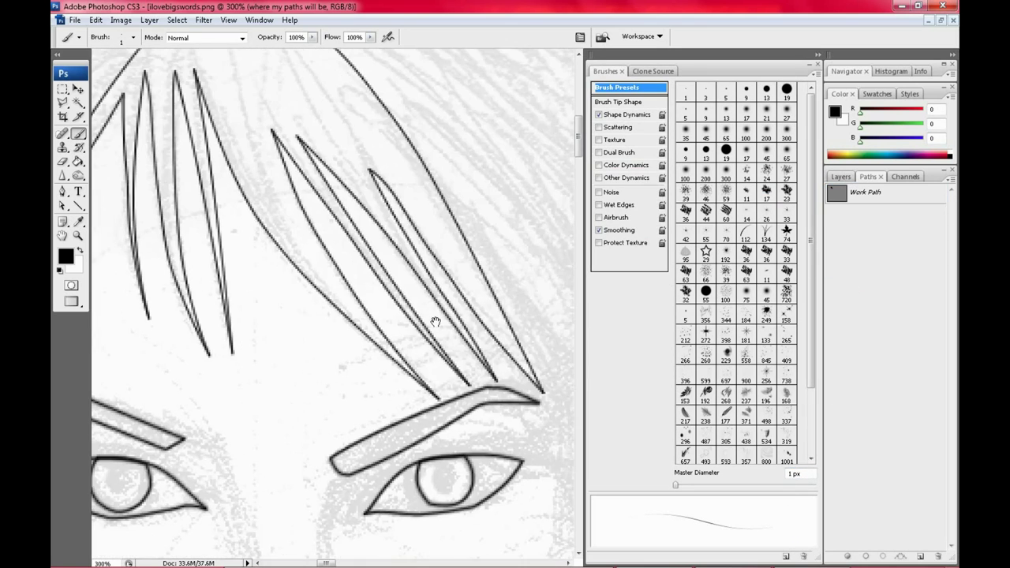
key("ctrl+minus")
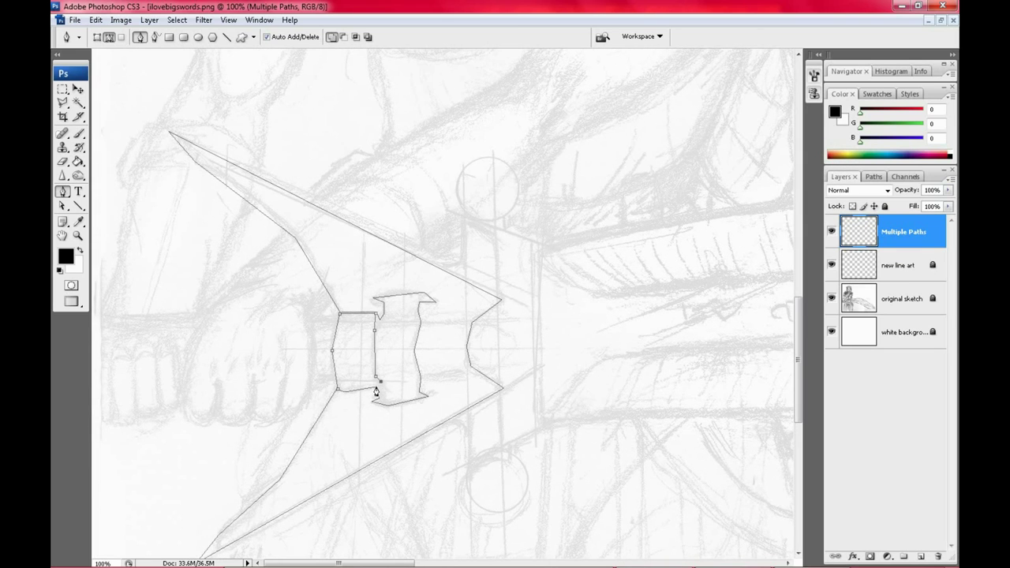
Step: Bring up the path options for the outlined sword-guard shapes
scroll(419, 311, "down", 2)
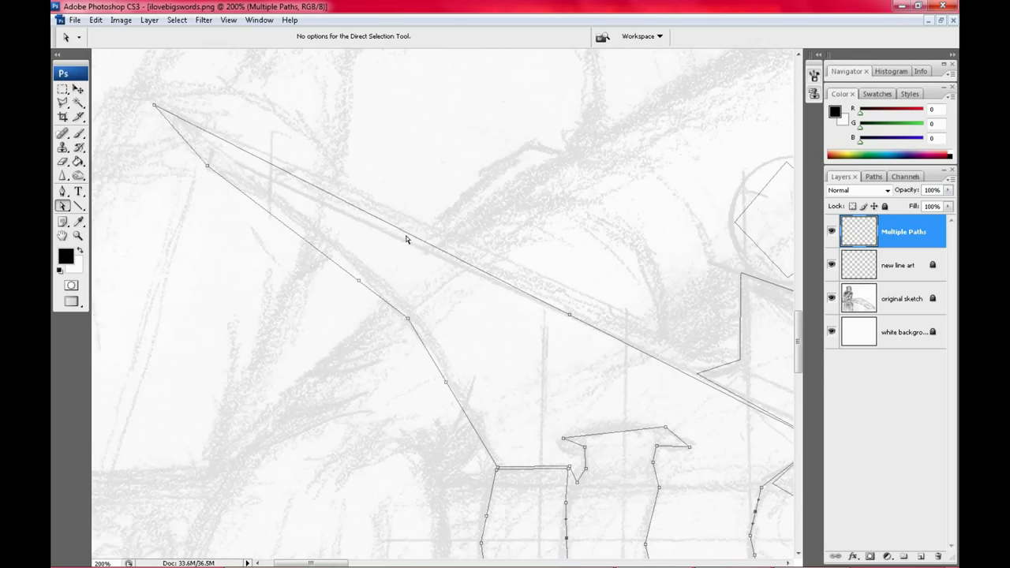
right_click(518, 241)
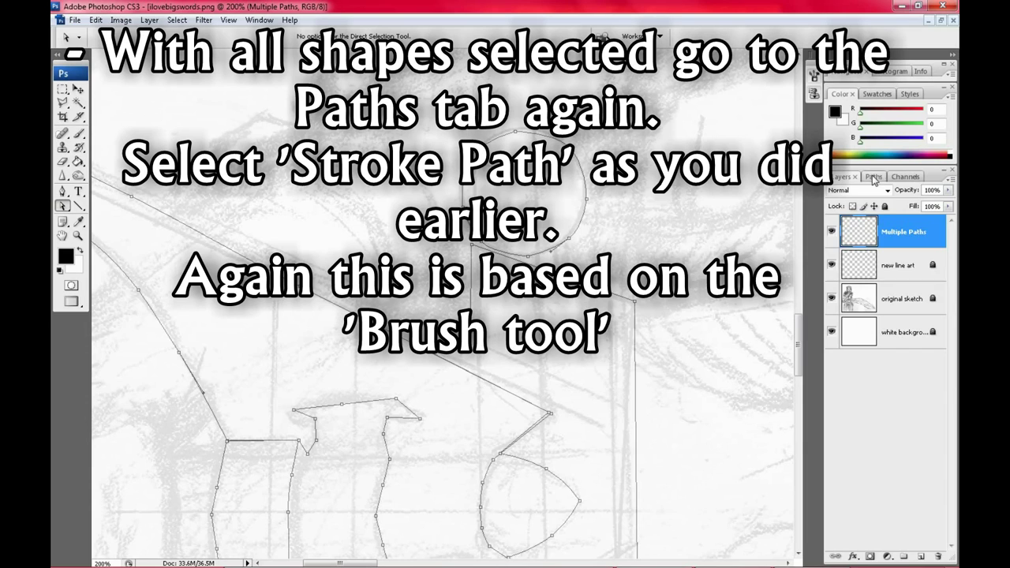
Step: Stroke all sword-guard paths with the brush and deselect the work path
left_click(872, 177)
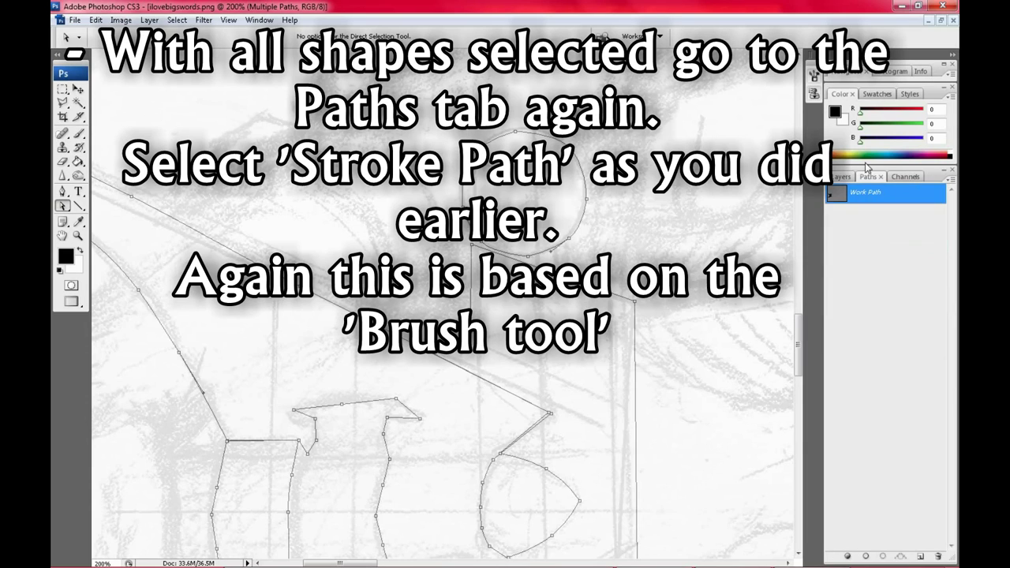
left_click_drag(672, 342, 649, 180)
key("ctrl+minus")
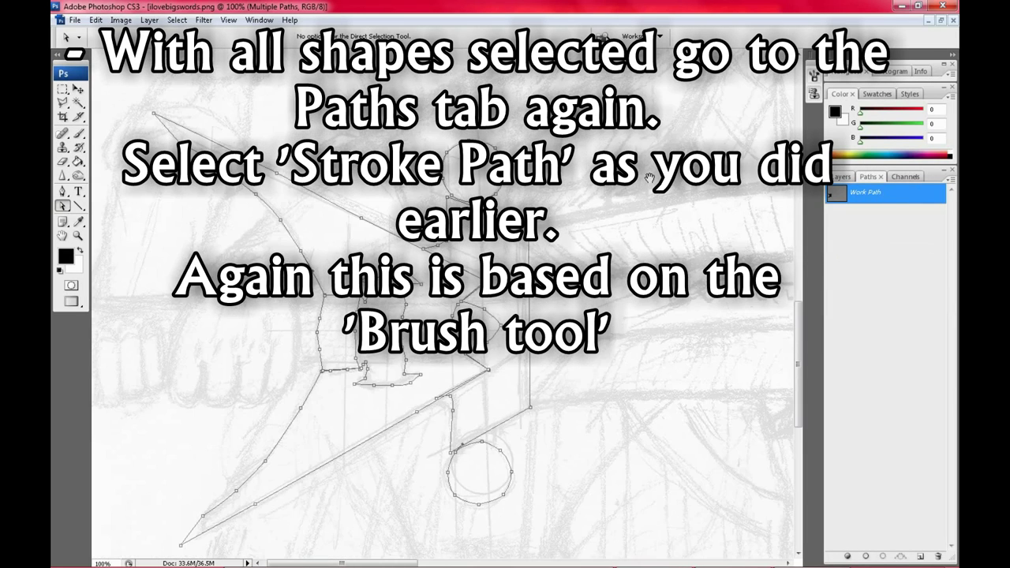
left_click_drag(606, 350, 622, 324)
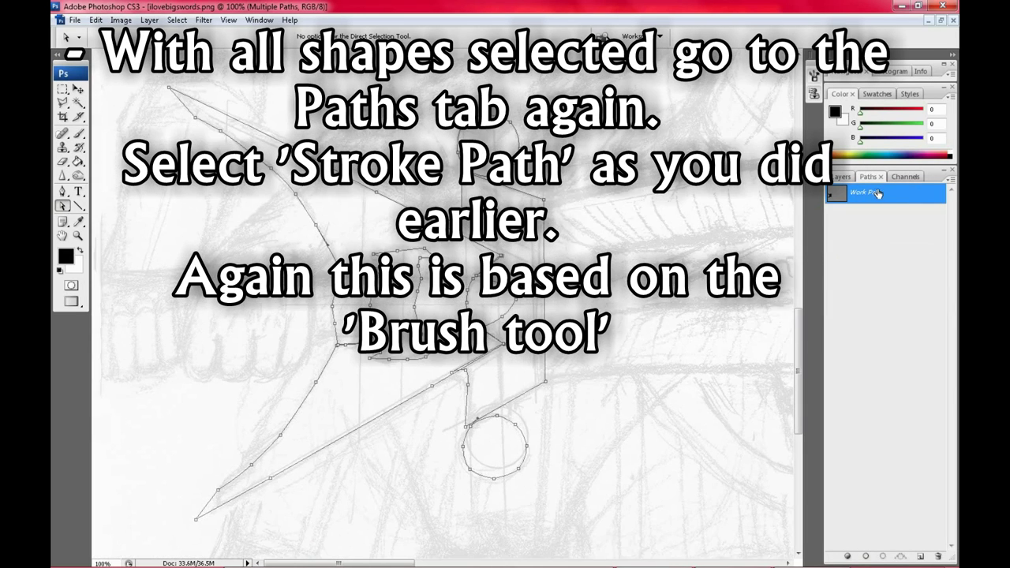
left_click(866, 263)
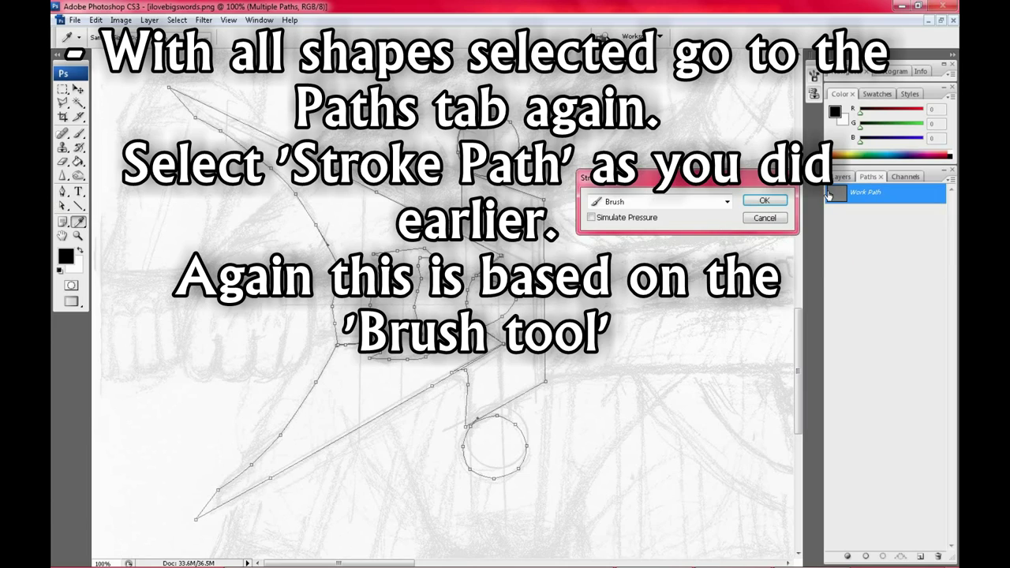
left_click(763, 202)
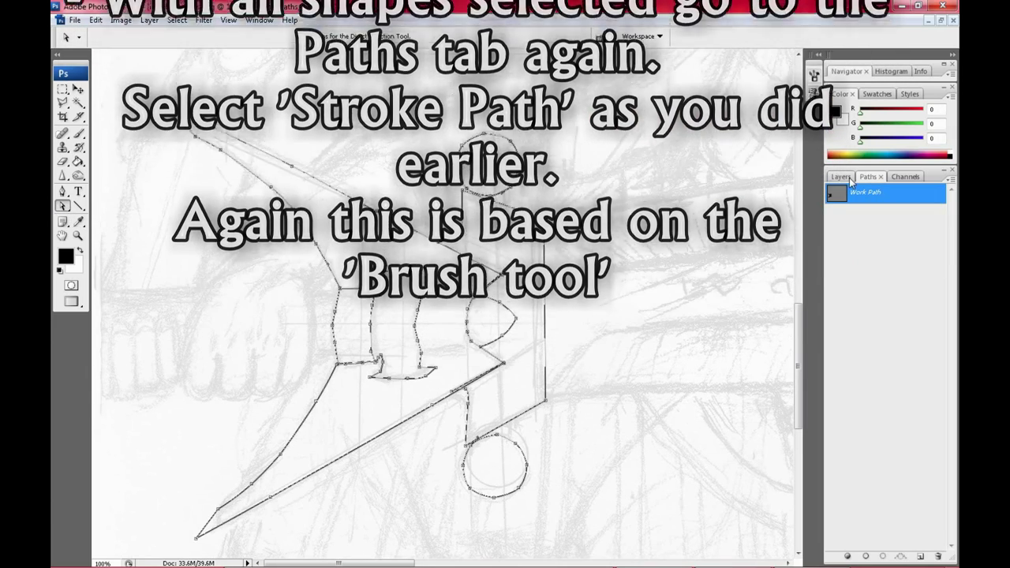
left_click(861, 246)
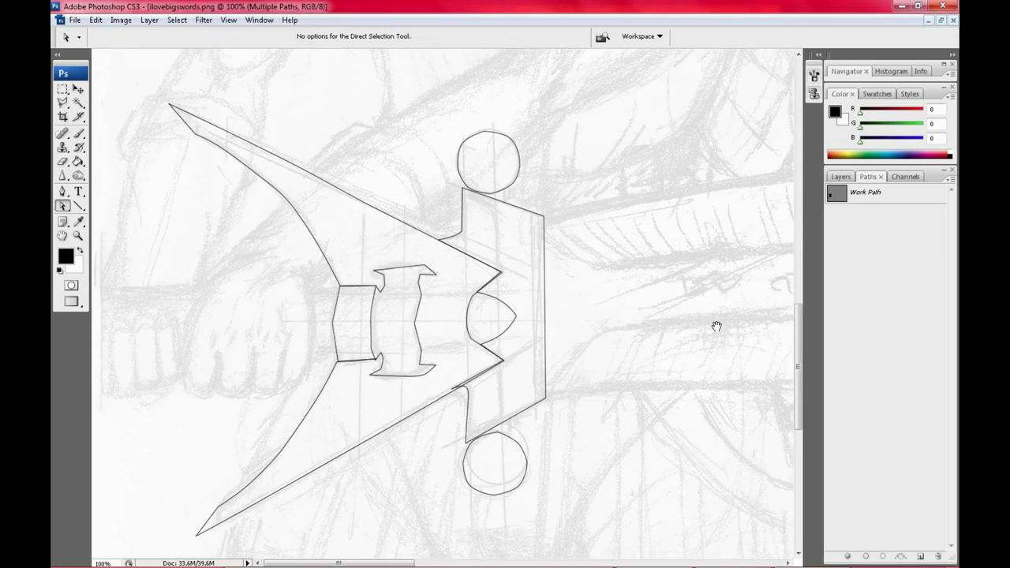
Step: Check the inked lines by toggling the original sketch, then select Multiple Paths
left_click(841, 177)
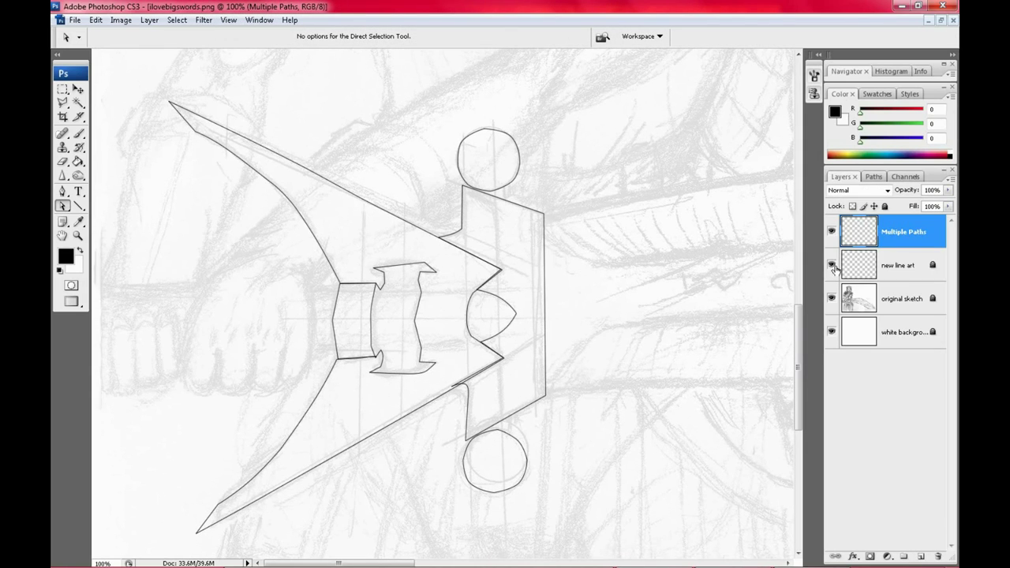
left_click(832, 298)
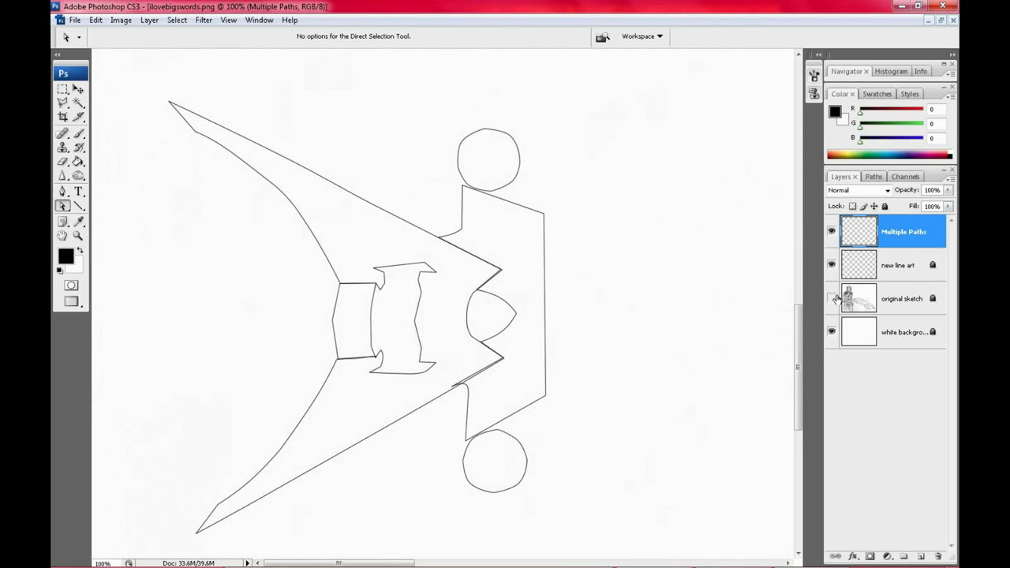
left_click(831, 299)
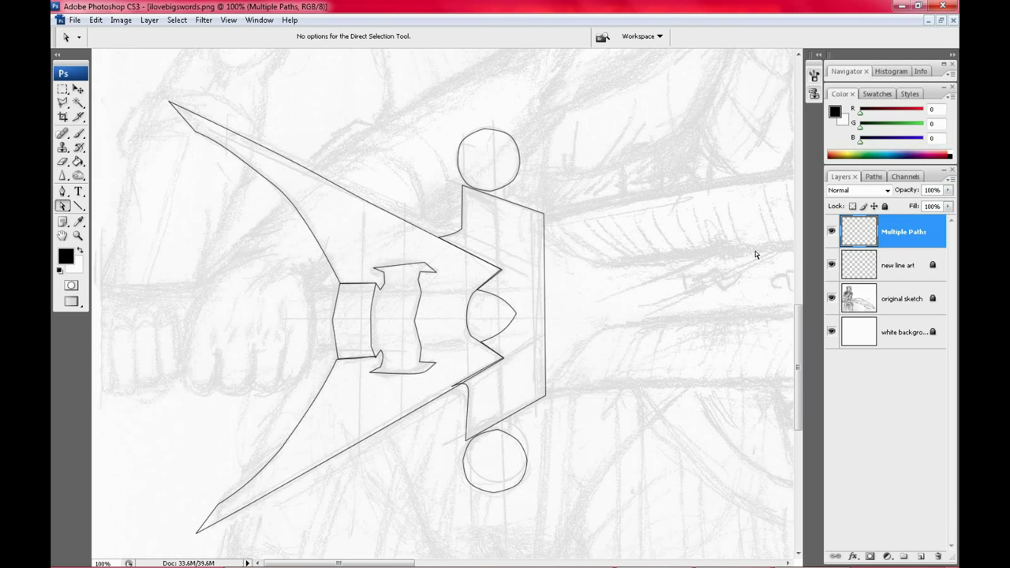
left_click_drag(724, 345, 723, 313)
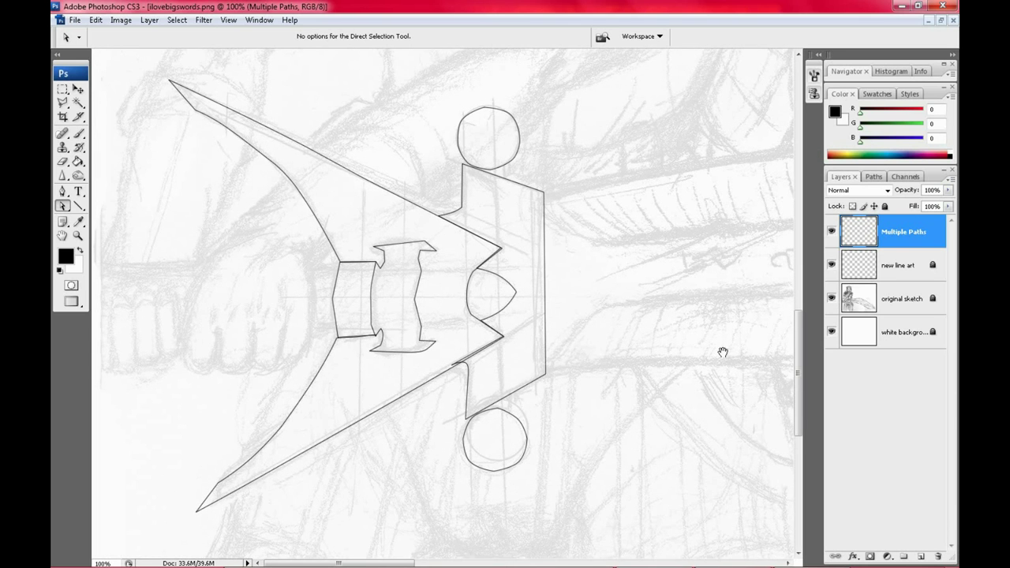
left_click_drag(758, 334, 760, 371)
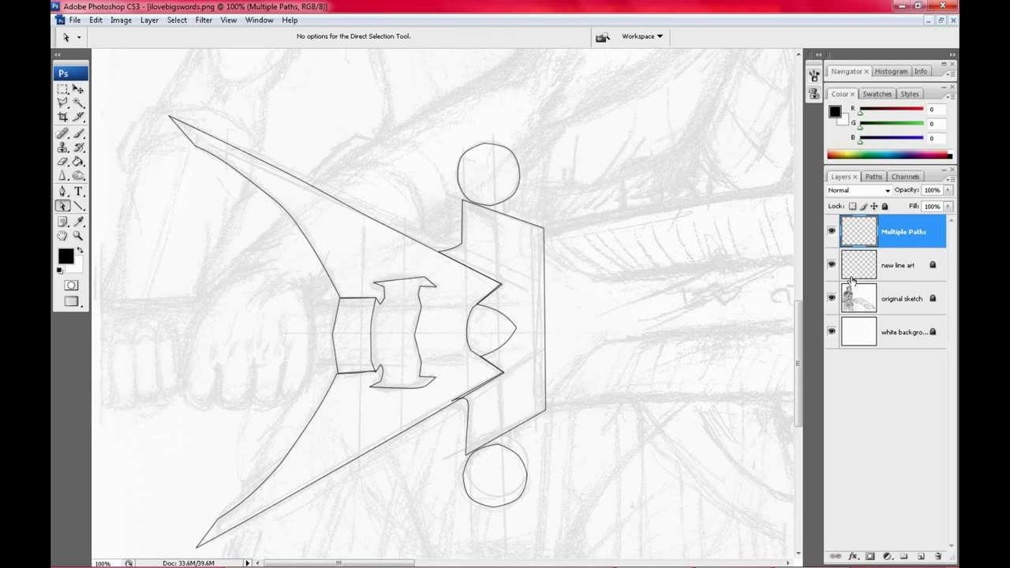
left_click(890, 232)
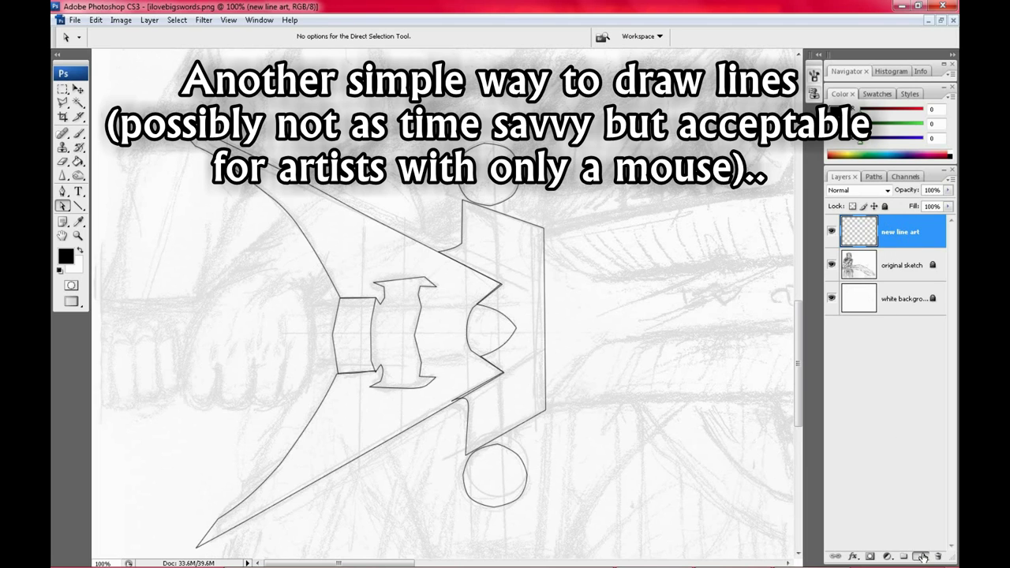
Step: Draw a straight line along a hair strand, warp it into a curve and merge it
mouse_move(676, 349)
left_mouse_down()
mouse_move(700, 251)
mouse_move(687, 162)
left_mouse_up()
mouse_move(641, 419)
left_mouse_down()
mouse_move(631, 316)
mouse_move(726, 450)
left_mouse_up()
left_click_drag(677, 229, 676, 345)
key("ctrl+plus")
key("ctrl+plus")
key("u")
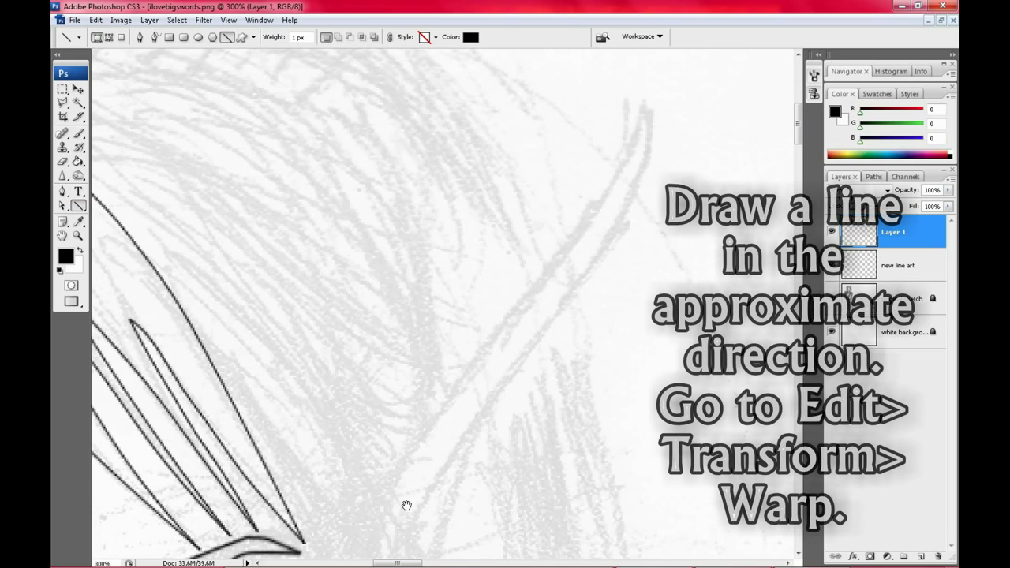
left_click_drag(383, 530, 389, 506)
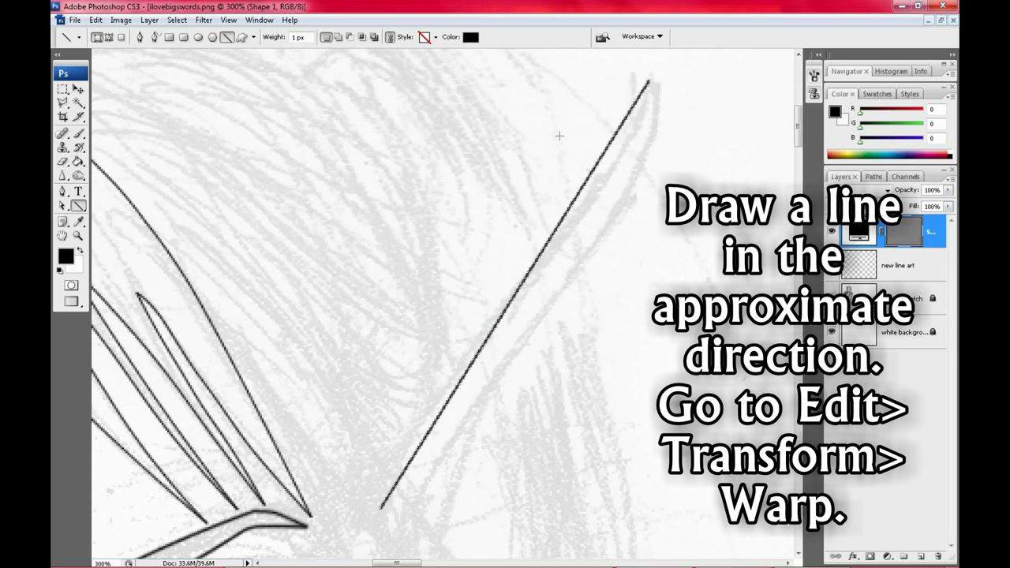
left_click(98, 22)
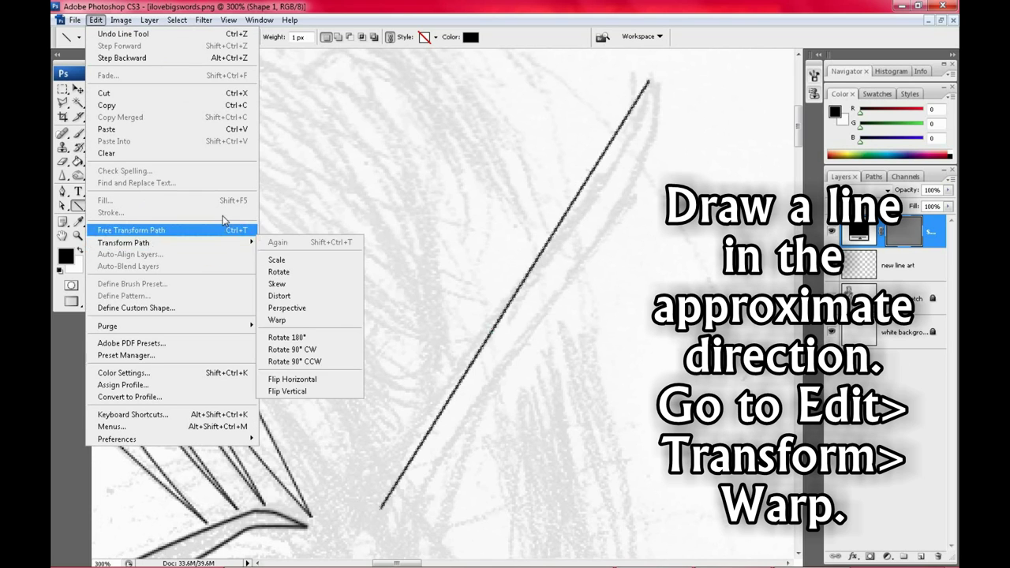
mouse_move(124, 243)
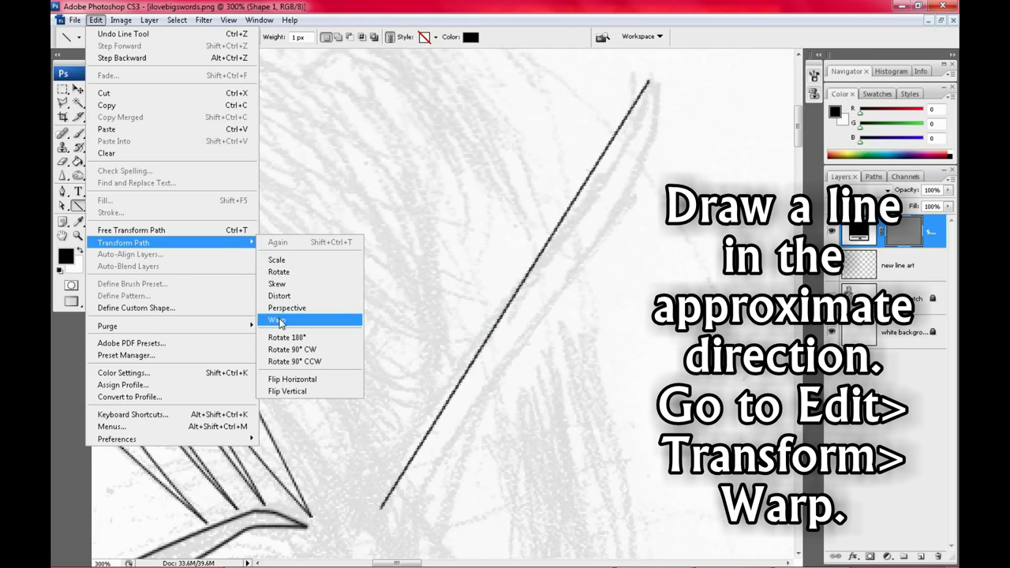
left_click(279, 322)
left_click_drag(426, 300, 390, 306)
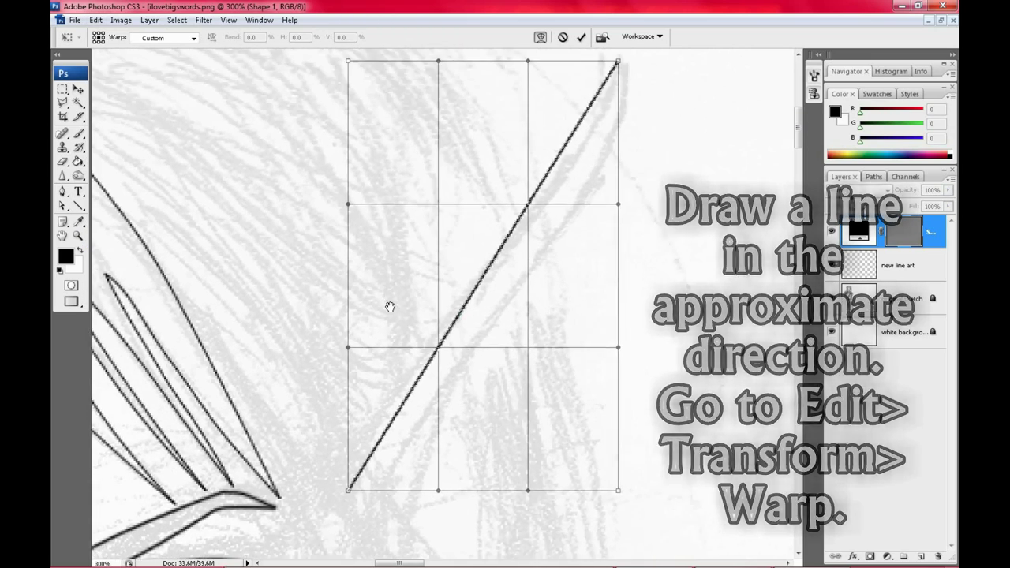
left_click_drag(542, 208, 514, 207)
left_click_drag(408, 333, 351, 444)
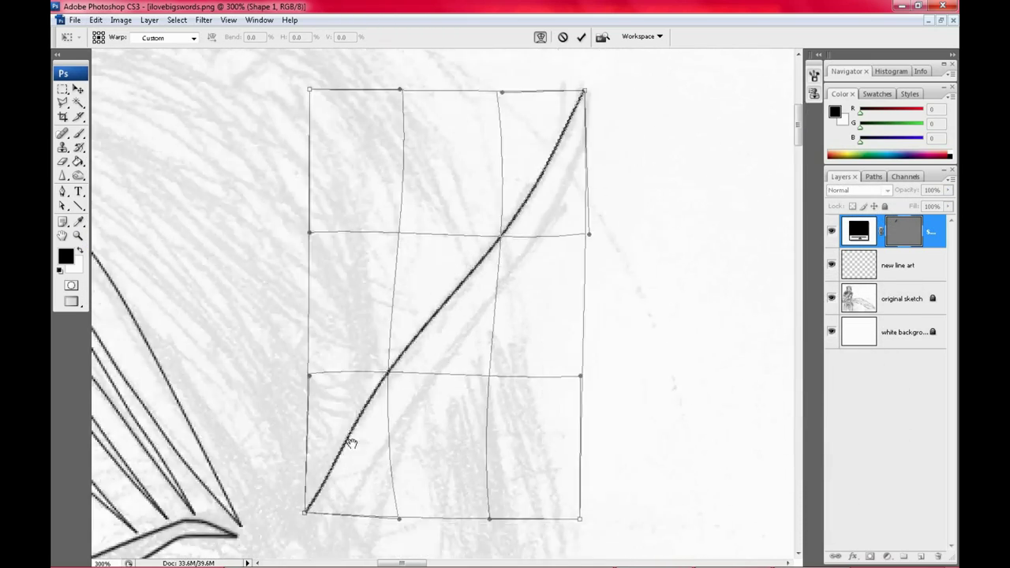
key("Return")
key("ctrl+e")
Step: On a new layer, warp a line to follow the ear's outer edge
key("ctrl+shift+alt+n")
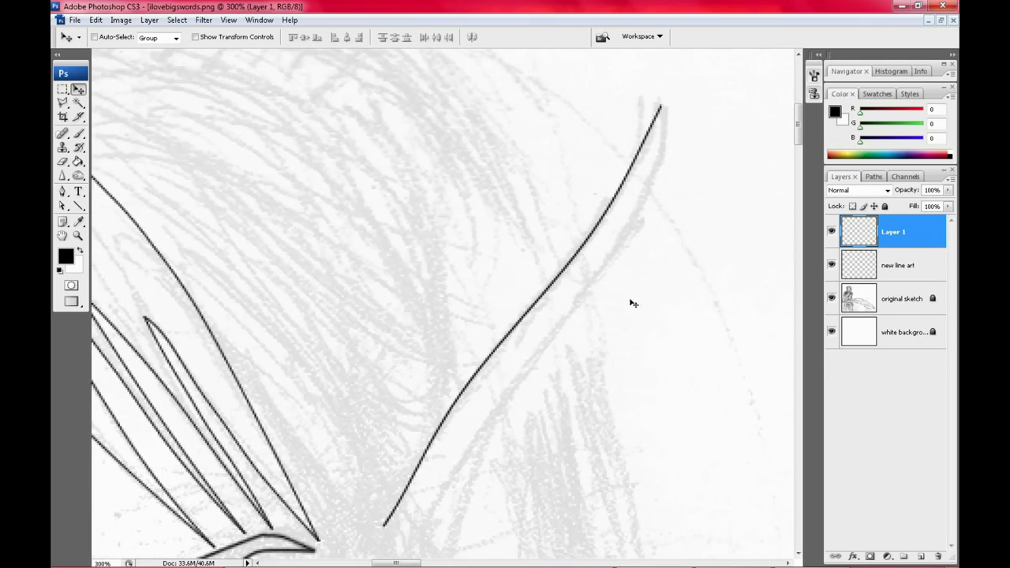
key("ctrl+minus")
key("u")
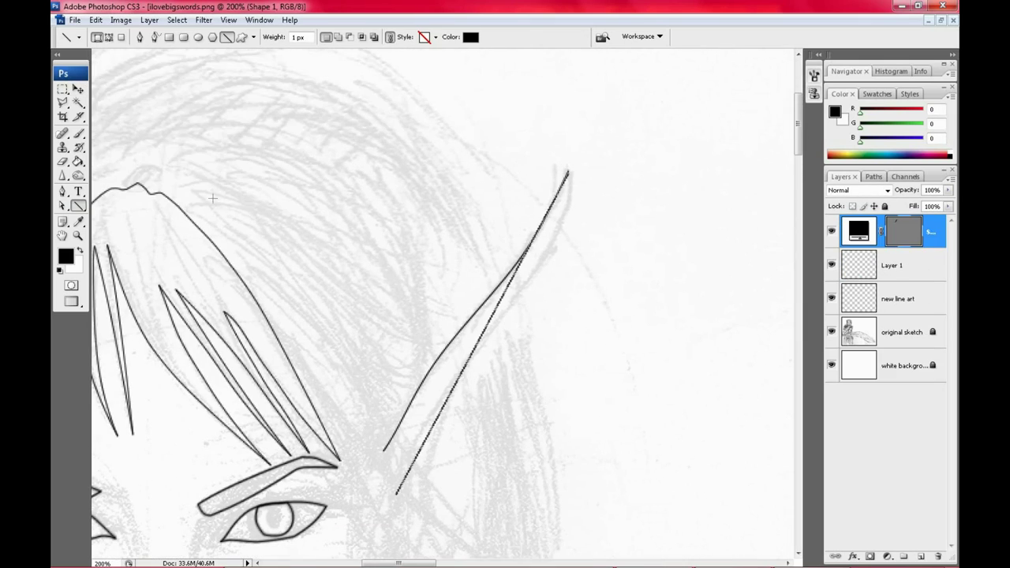
left_click(94, 19)
left_click(288, 320)
scroll(512, 204, "down", 3)
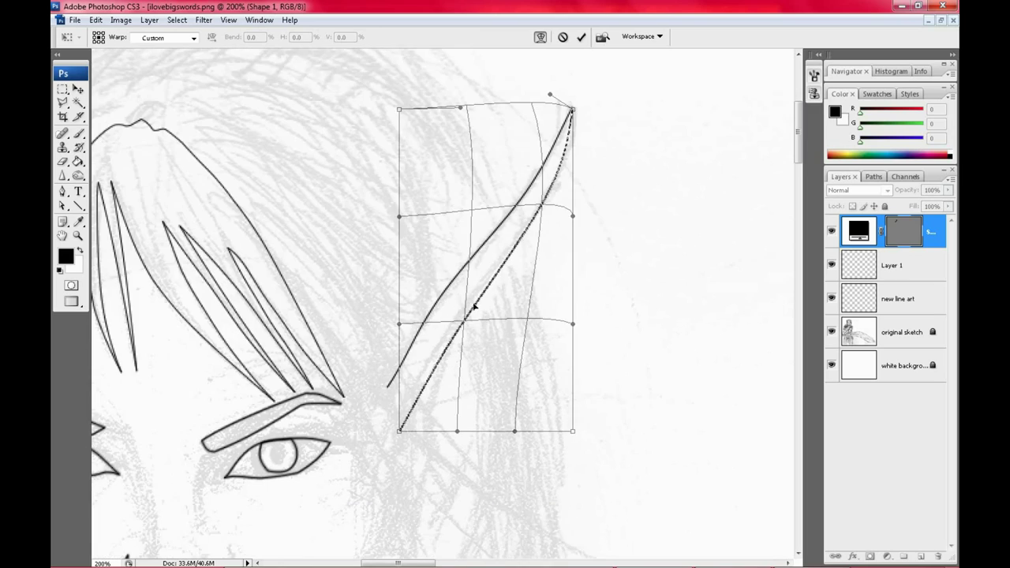
scroll(474, 302, "down", 2)
scroll(527, 267, "up", 5)
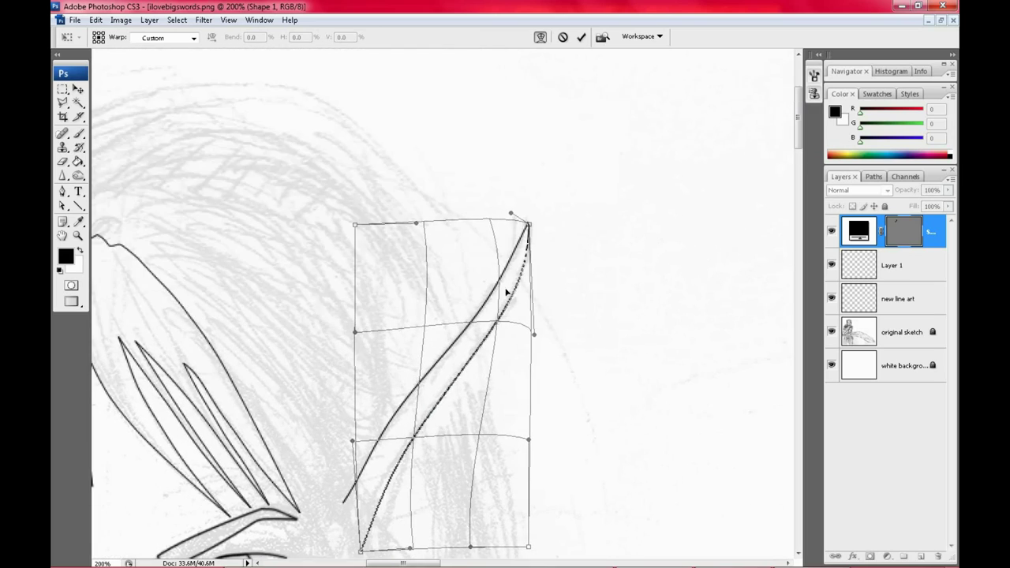
scroll(506, 292, "down", 2)
key("Return")
Step: Draw a second line for the other ear, bend it and duplicate the layer
mouse_move(609, 311)
left_mouse_down()
mouse_move(641, 245)
mouse_move(951, 321)
left_mouse_up()
key("u")
left_click_drag(391, 413, 391, 413)
key("ctrl+t")
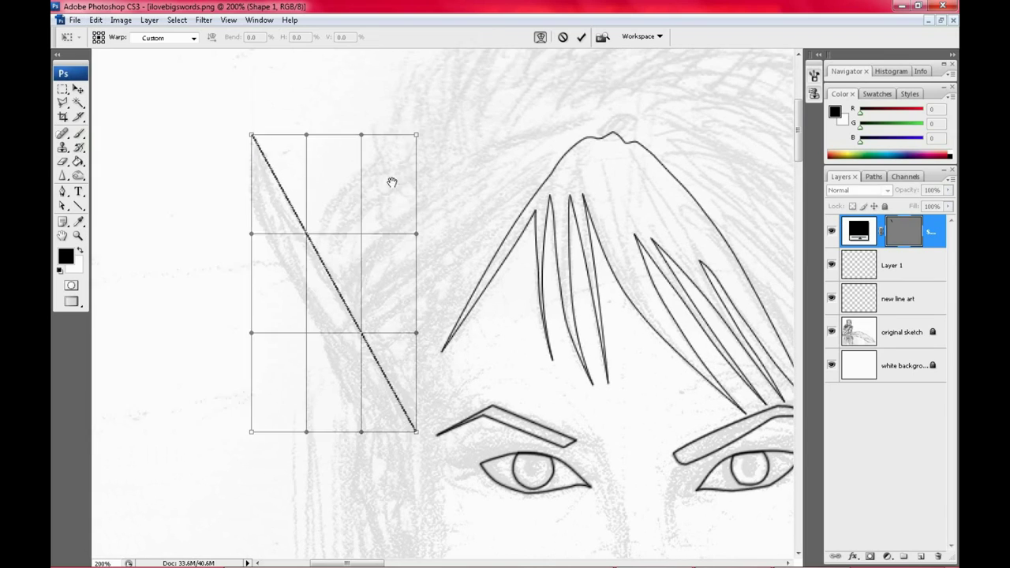
scroll(396, 395, "down", 1)
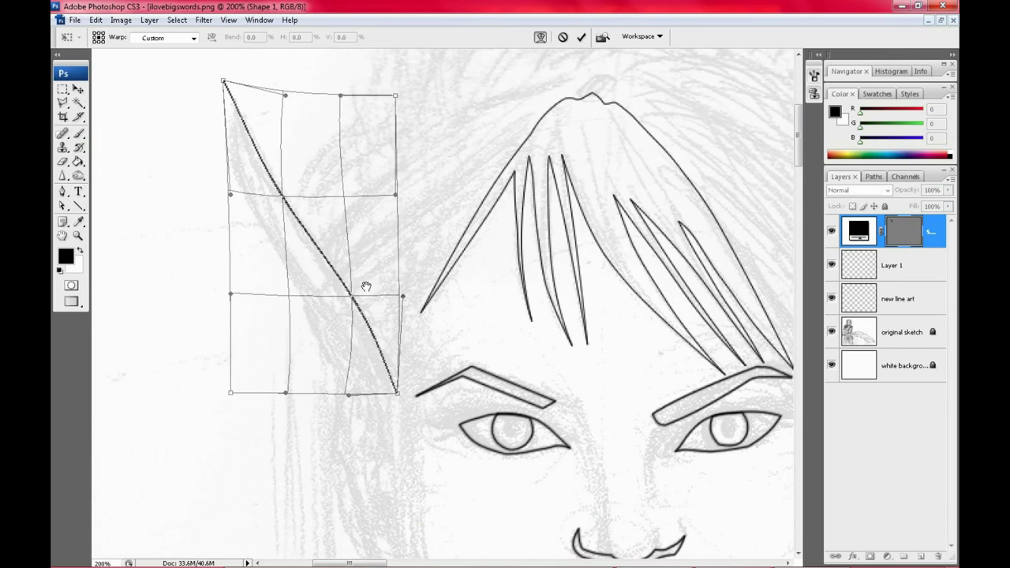
scroll(365, 286, "up", 2)
key("Return")
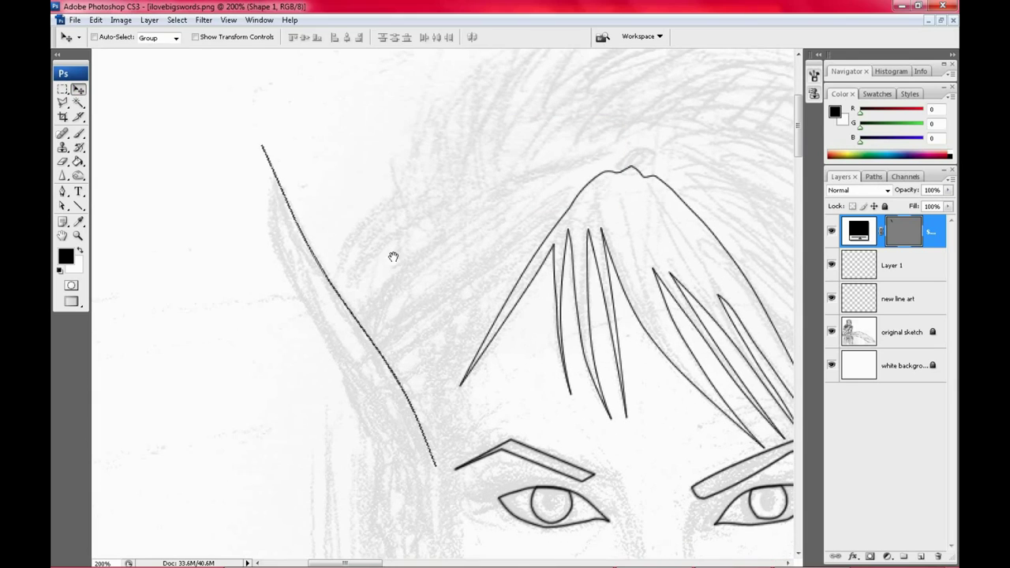
key("ctrl+j")
left_click(120, 19)
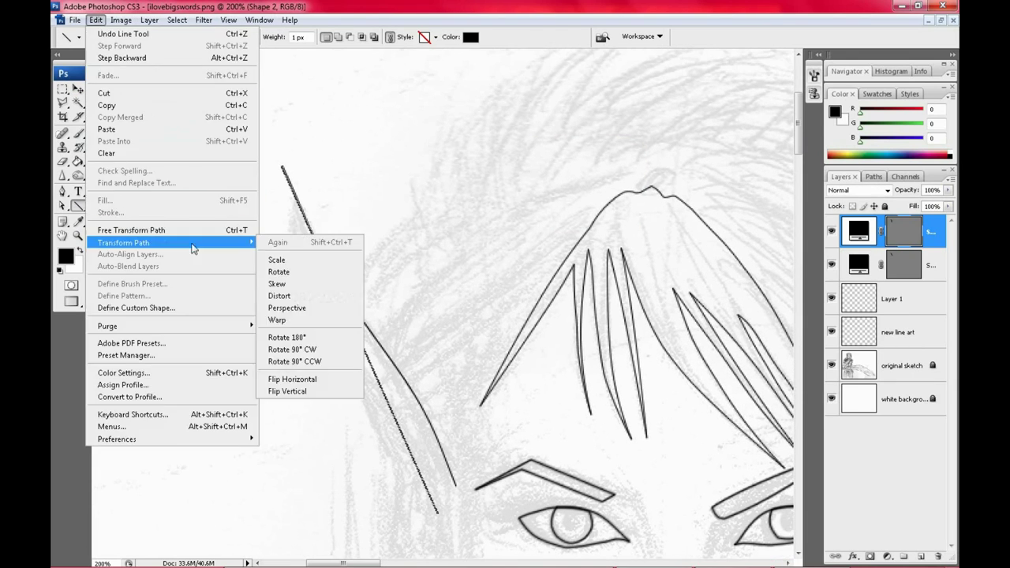
Step: Warp the new line into a curve along the side of the jaw
left_click(289, 338)
scroll(358, 210, "down", 3)
scroll(368, 298, "down", 1)
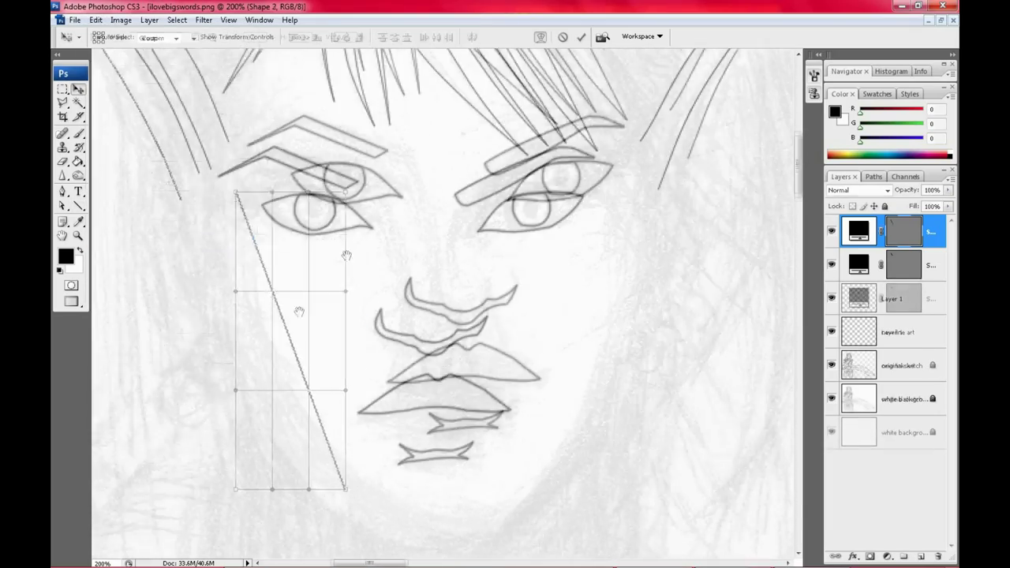
scroll(439, 418, "down", 2)
scroll(413, 315, "down", 2)
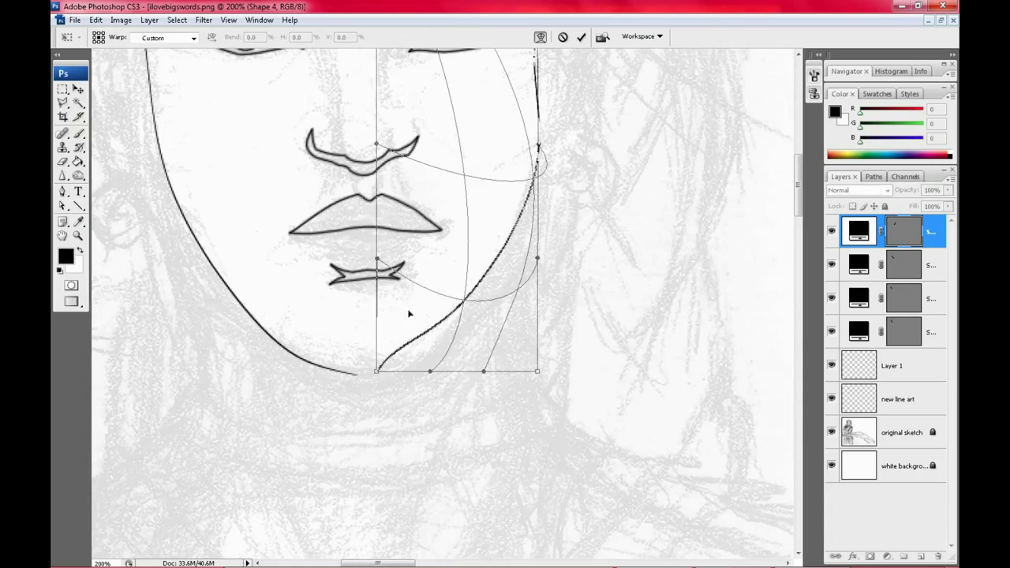
scroll(485, 183, "up", 2)
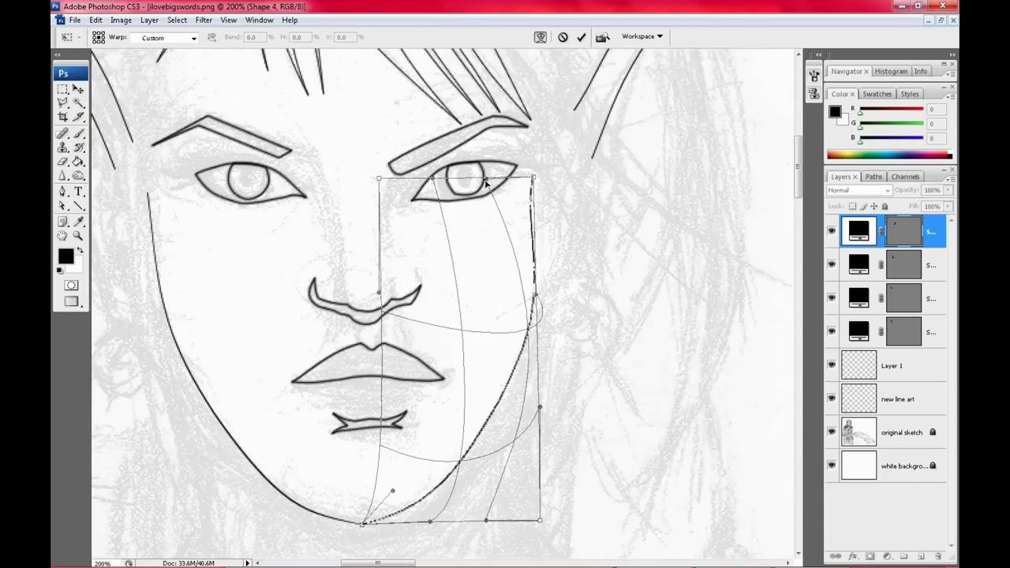
scroll(501, 287, "down", 2)
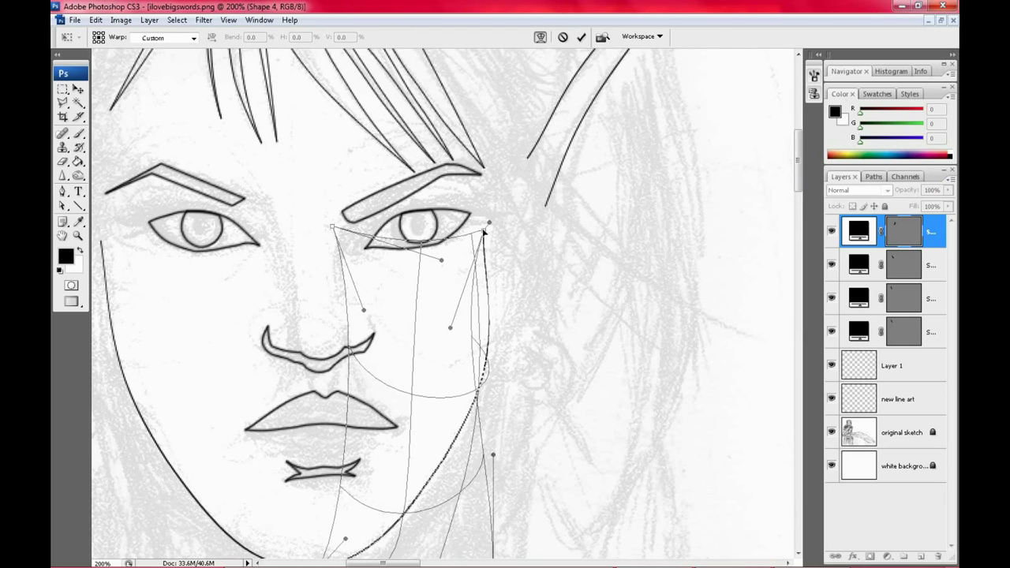
left_click_drag(477, 278, 516, 204)
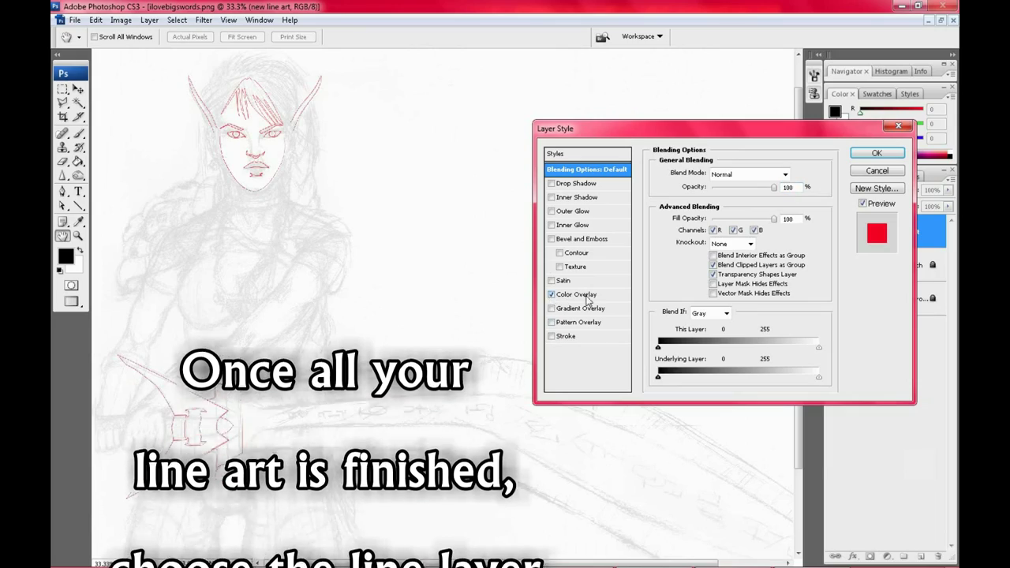
Step: Apply the red Color Overlay layer style to the new line art
left_click(557, 295)
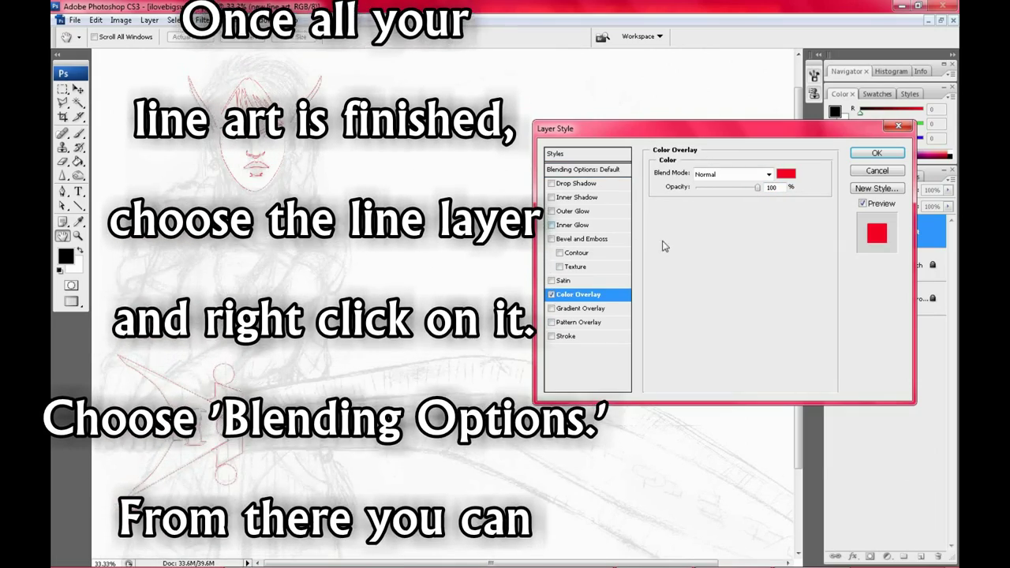
left_click(871, 153)
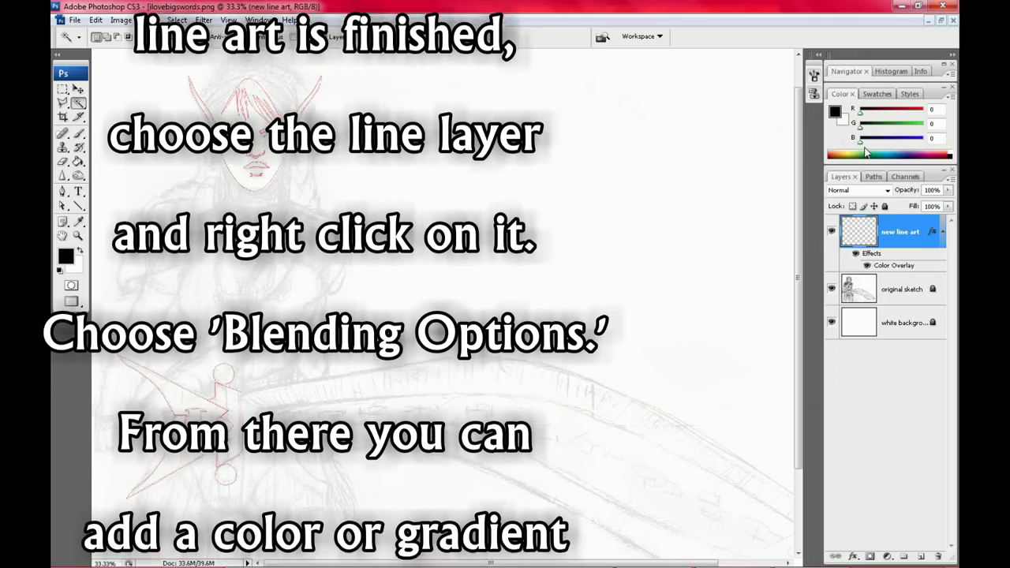
key("ctrl+plus")
mouse_move(592, 244)
left_mouse_down()
mouse_move(571, 279)
mouse_move(624, 316)
mouse_move(621, 341)
left_mouse_up()
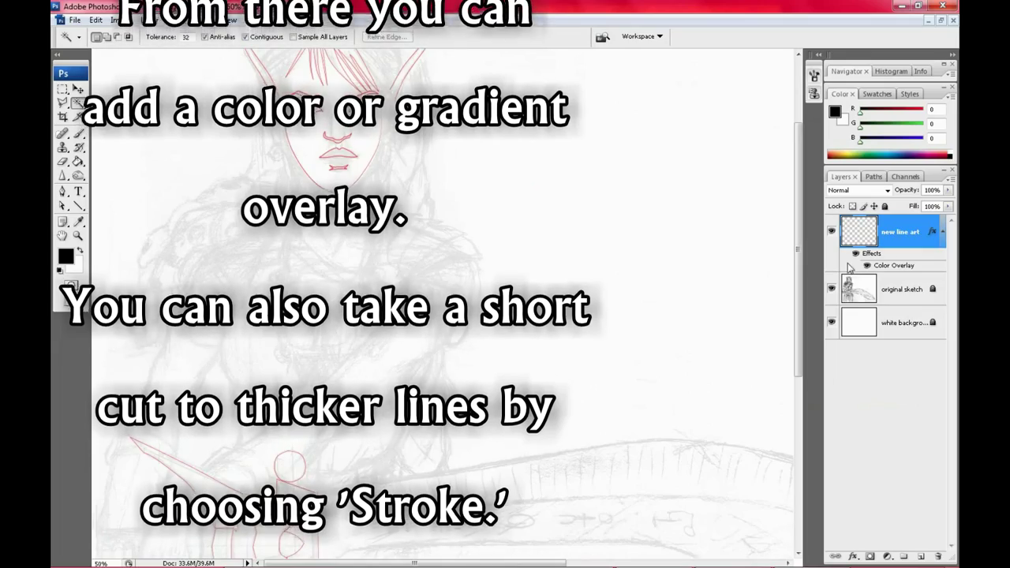
Step: Change the Color Overlay colour to black, then switch the overlay off
right_click(873, 234)
left_click(875, 260)
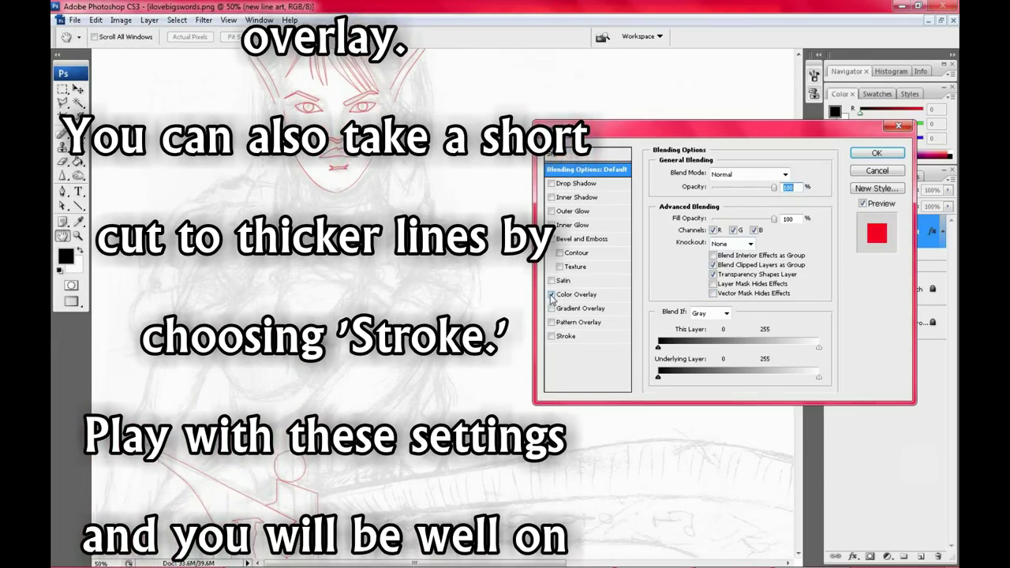
left_click(575, 295)
left_click(786, 173)
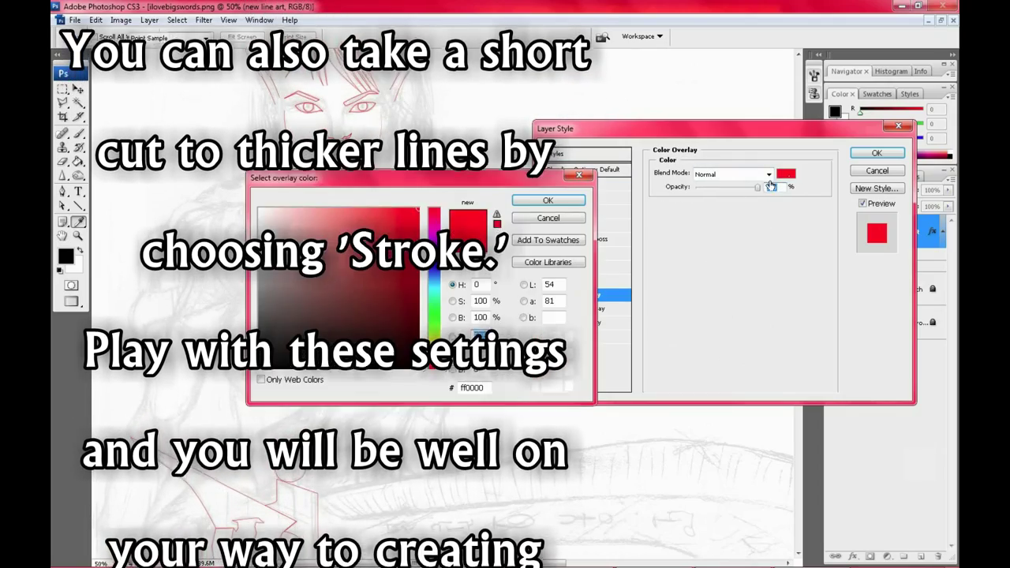
mouse_move(426, 172)
left_mouse_down()
mouse_move(650, 229)
mouse_move(679, 294)
left_mouse_up()
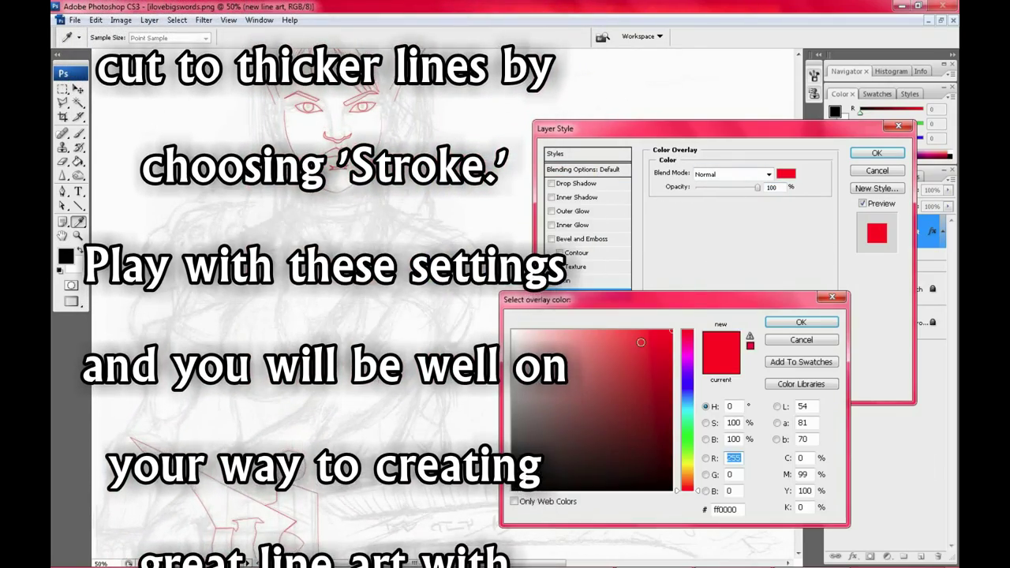
left_click(626, 431)
mouse_move(686, 408)
left_mouse_down()
mouse_move(689, 359)
mouse_move(693, 493)
mouse_move(683, 329)
left_mouse_up()
left_click_drag(636, 421, 703, 483)
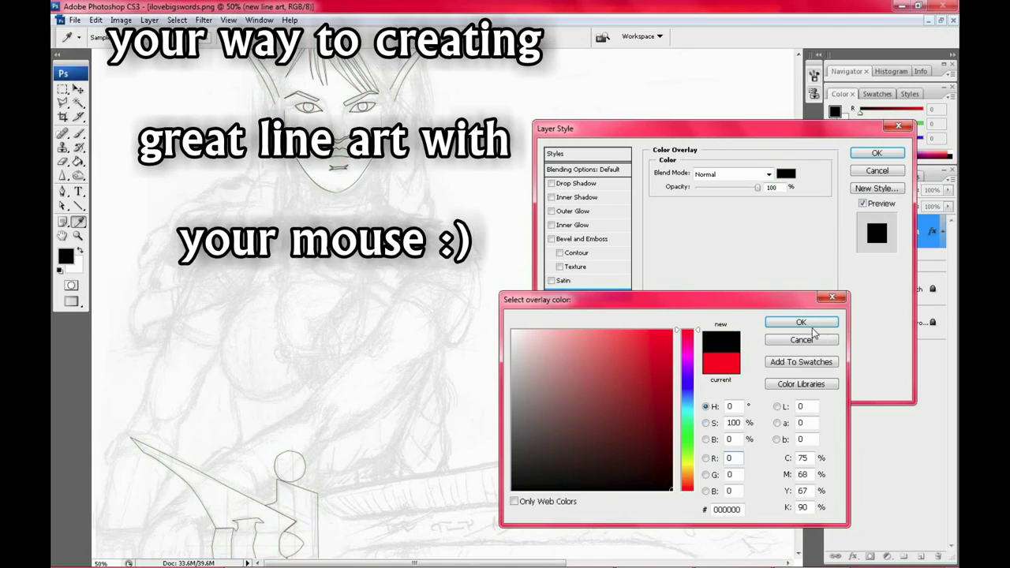
left_click(801, 322)
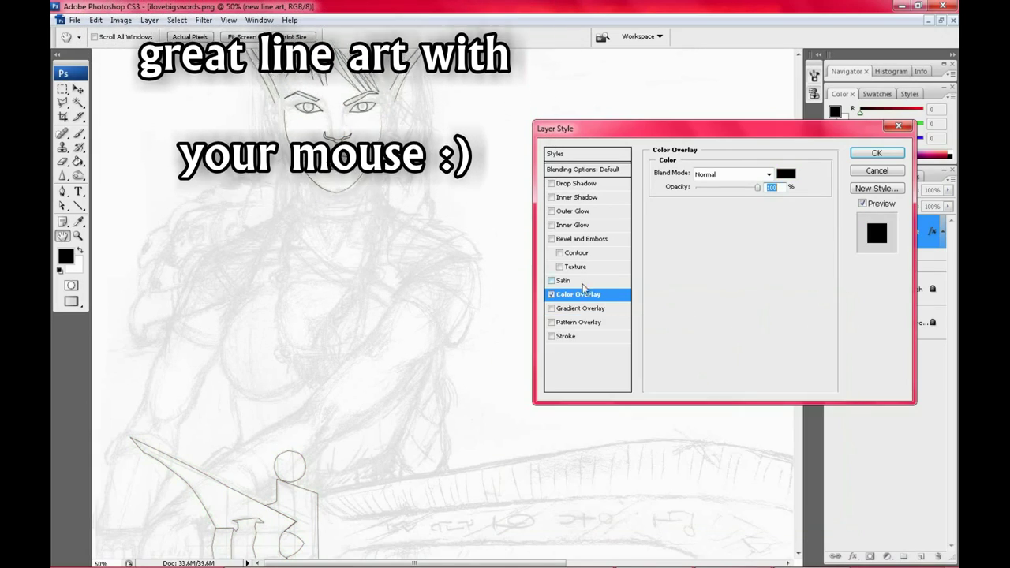
left_click(551, 294)
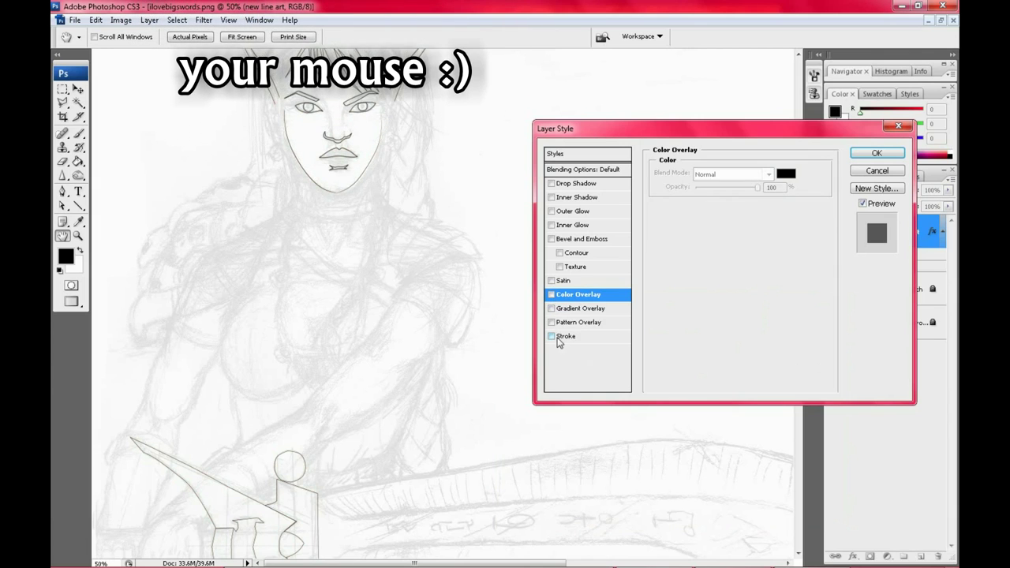
Step: Add a 1 px black Stroke effect to the line art layer and apply the style
left_click(551, 337)
left_click(568, 338)
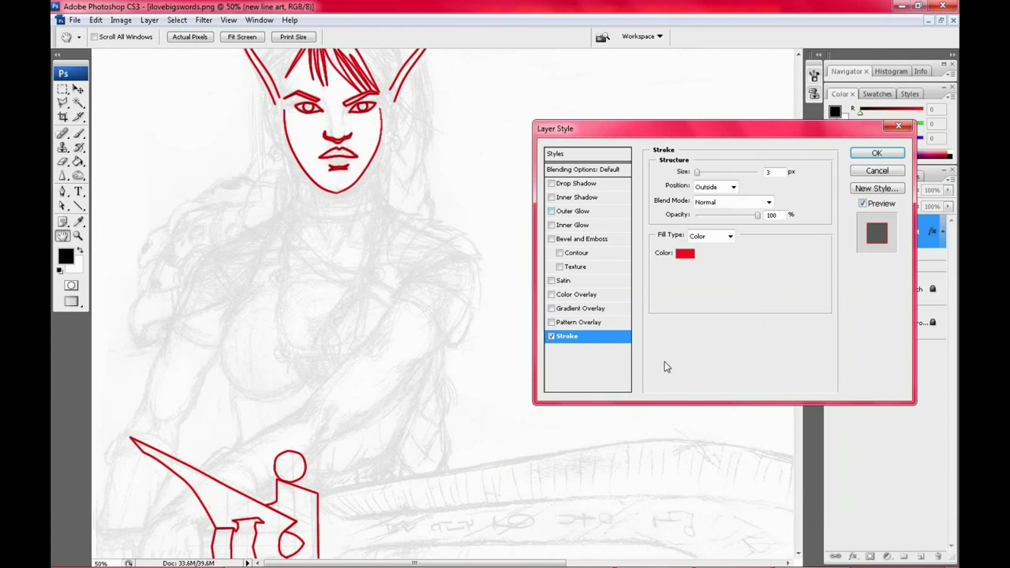
type("1")
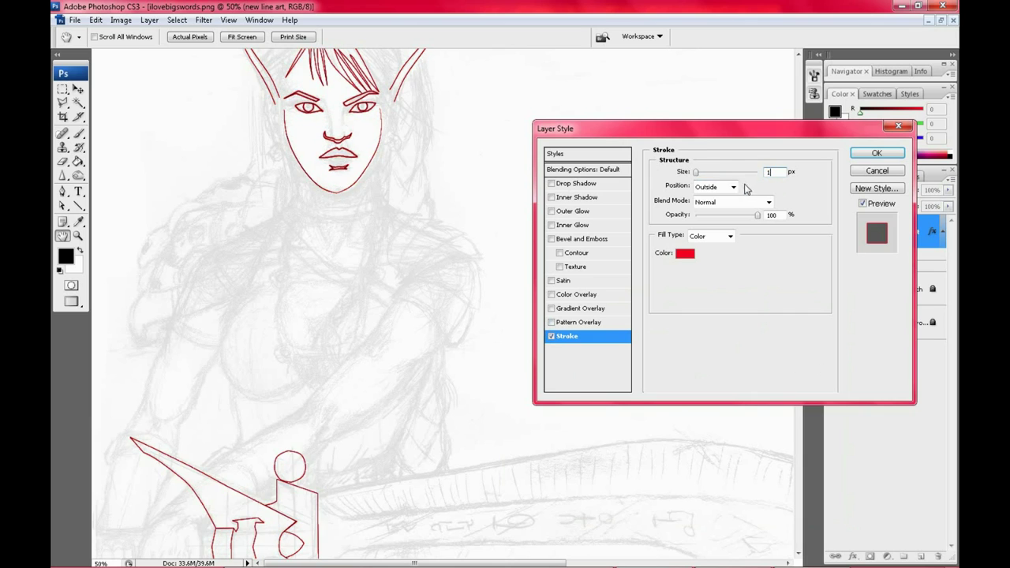
left_click(687, 255)
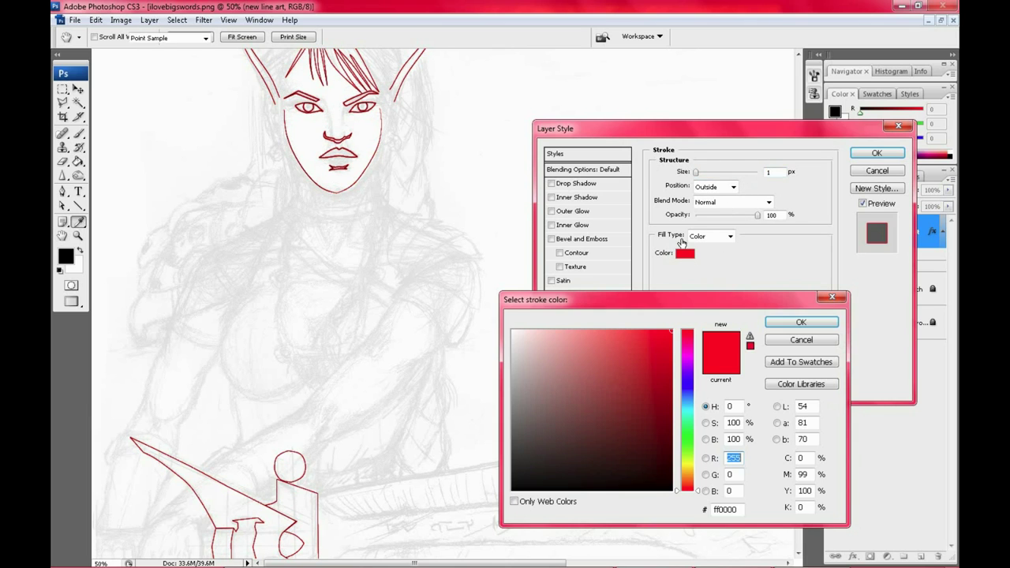
left_click(795, 324)
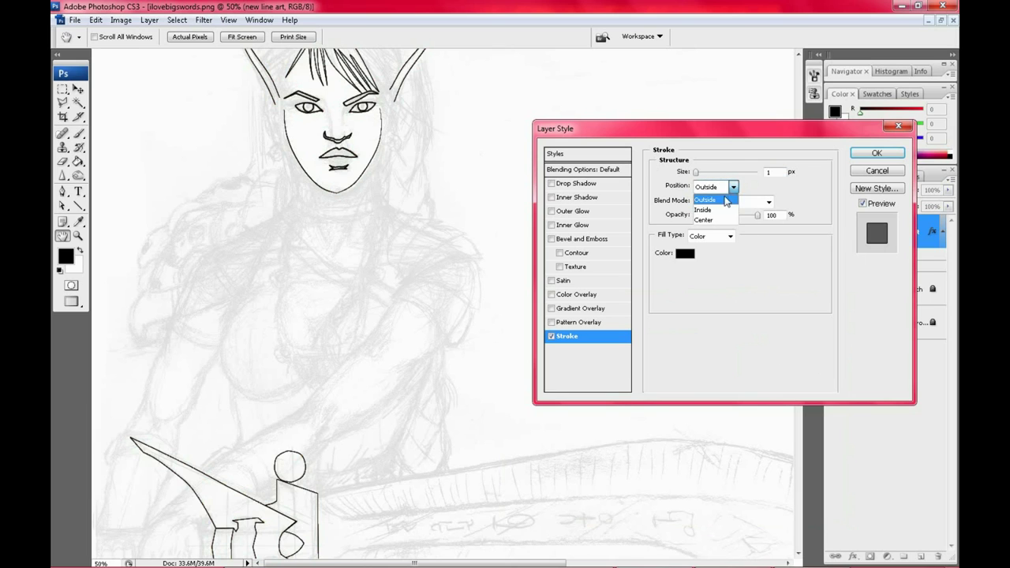
left_click(722, 210)
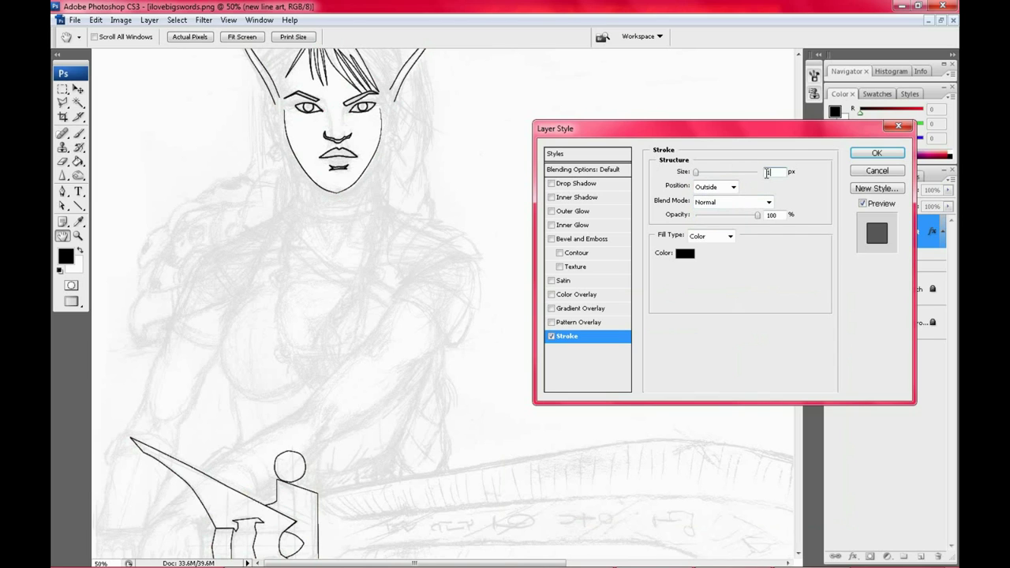
type("5")
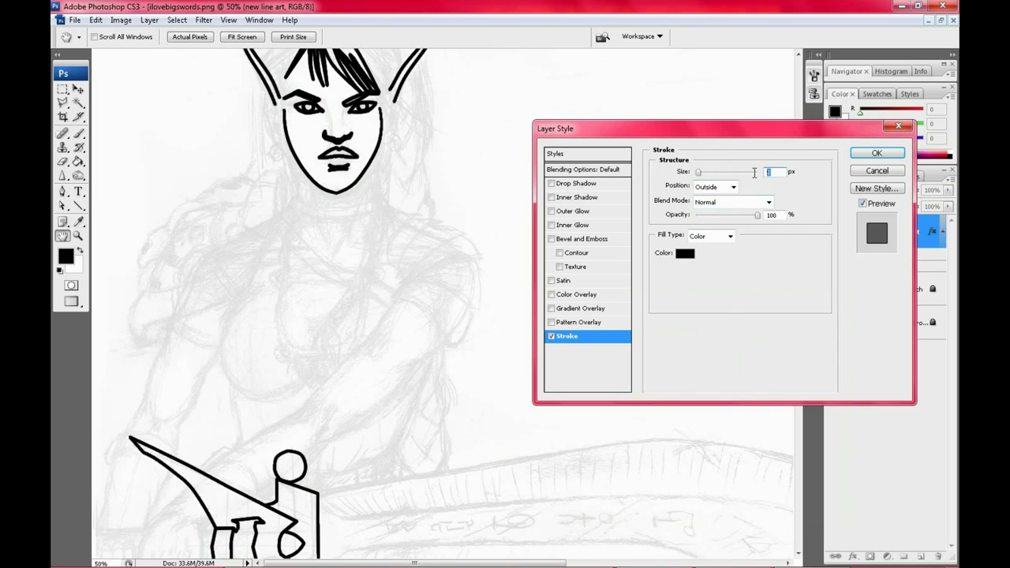
type("32")
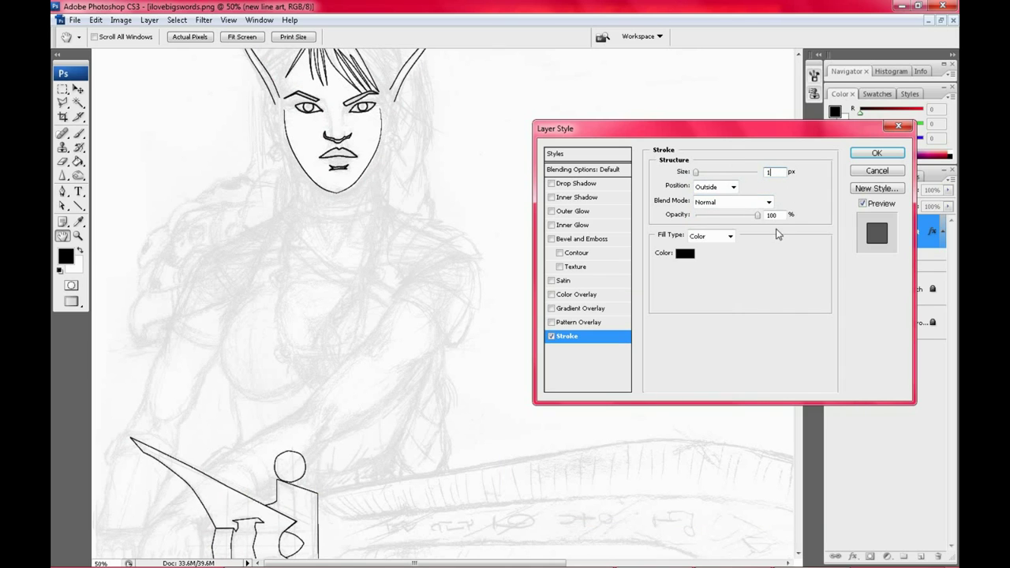
left_click(853, 156)
Step: Zoom and pan from the sword blade up to the inked elf face
scroll(706, 323, "up", 2)
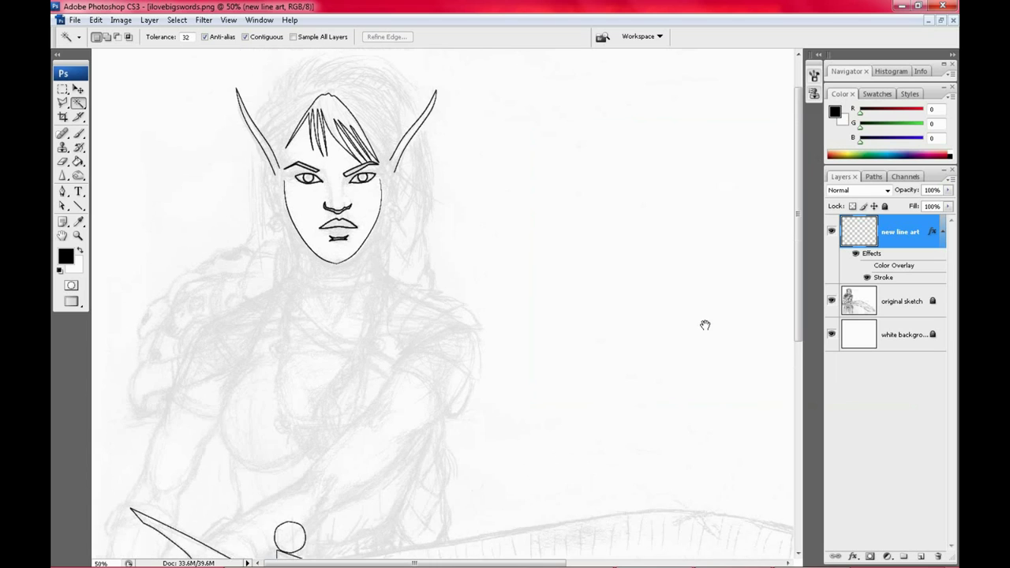
scroll(710, 325, "up", 1)
left_click(717, 330, "ctrl+alt")
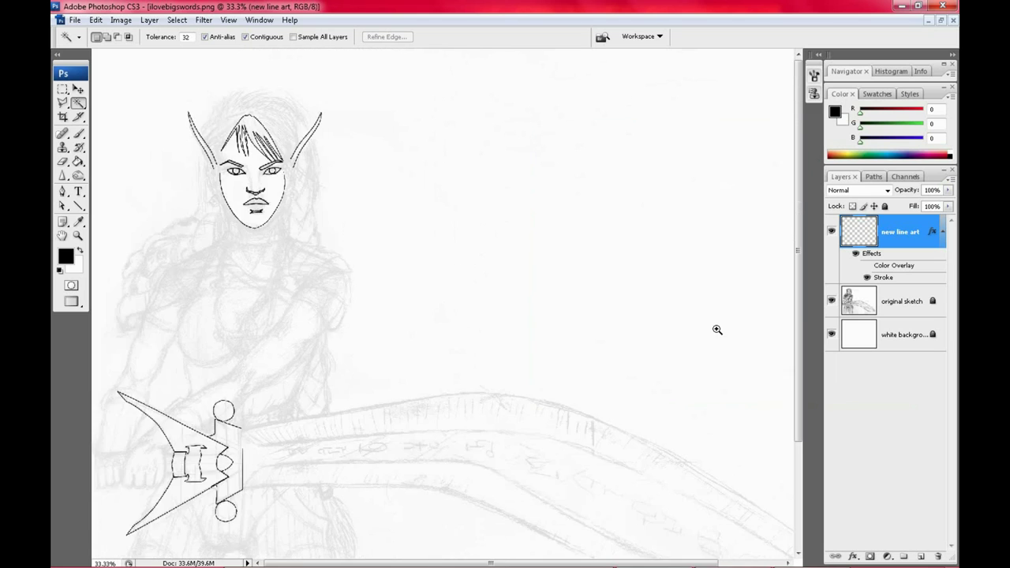
left_click(717, 330, "ctrl")
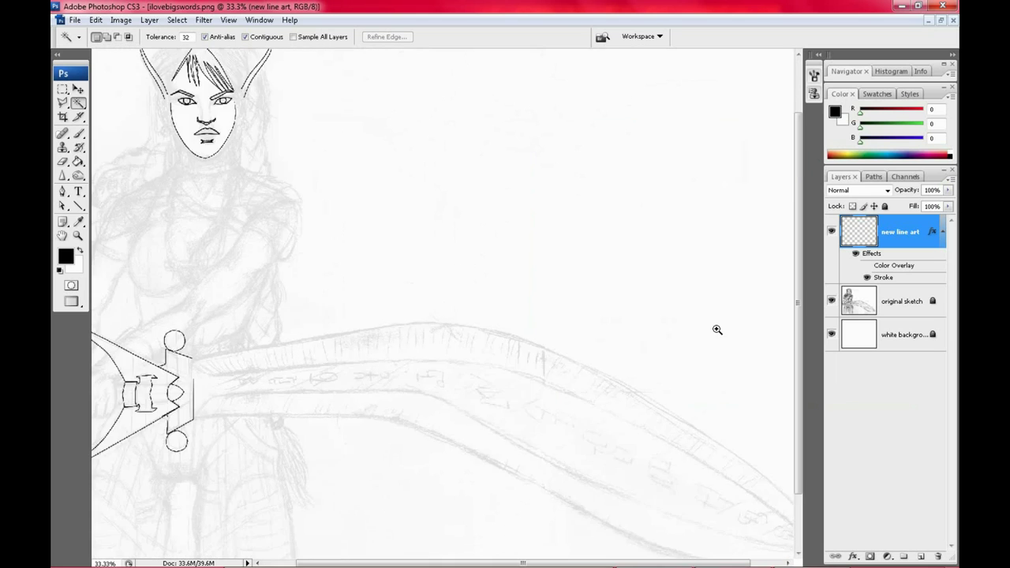
left_click(717, 330, "ctrl")
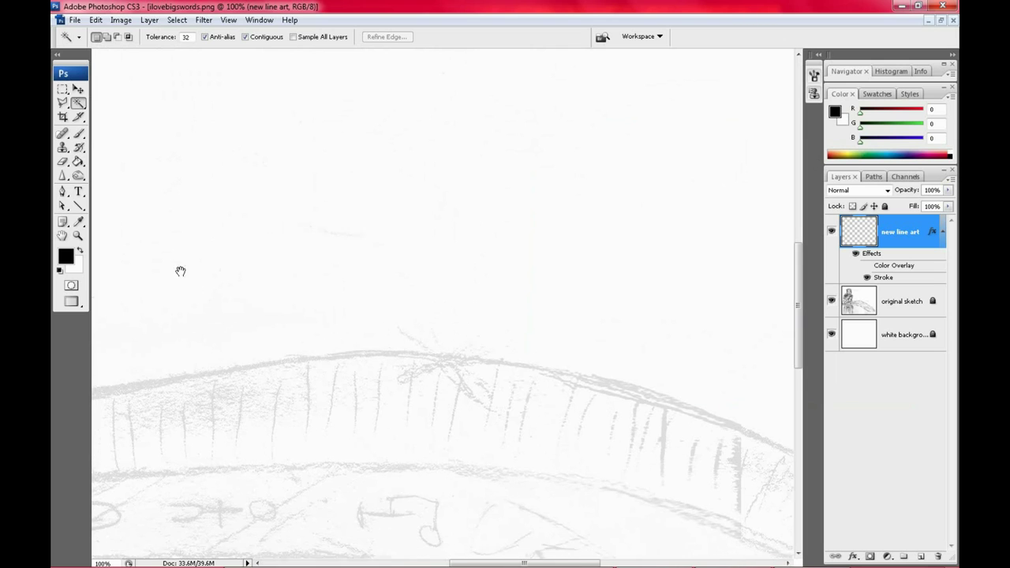
left_click_drag(181, 270, 739, 265)
mouse_move(272, 276)
left_mouse_down()
mouse_move(363, 169)
mouse_move(474, 108)
mouse_move(513, 309)
left_mouse_up()
left_click_drag(510, 218, 498, 406)
mouse_move(514, 156)
left_mouse_down()
mouse_move(485, 421)
mouse_move(419, 417)
mouse_move(423, 425)
left_mouse_up()
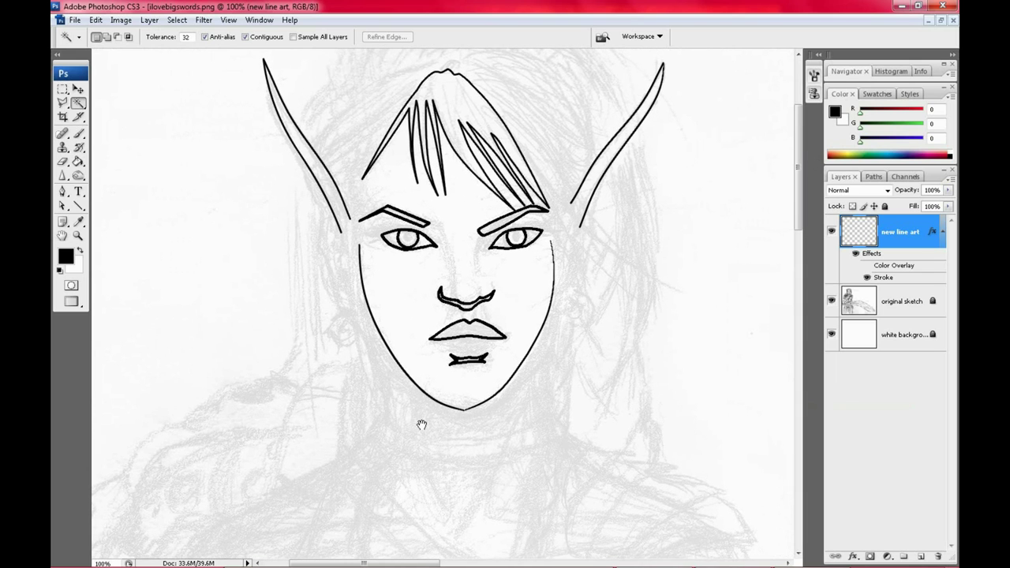
mouse_move(447, 382)
left_mouse_down()
mouse_move(413, 350)
mouse_move(552, 192)
mouse_move(431, 326)
left_mouse_up()
key("ctrl+minus")
key("ctrl+minus")
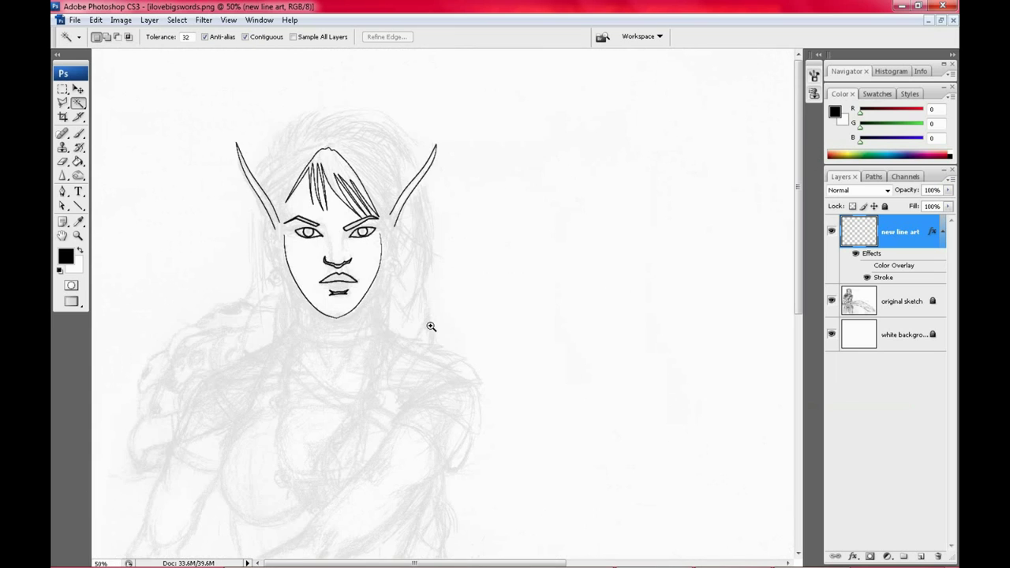
left_click_drag(540, 357, 553, 282)
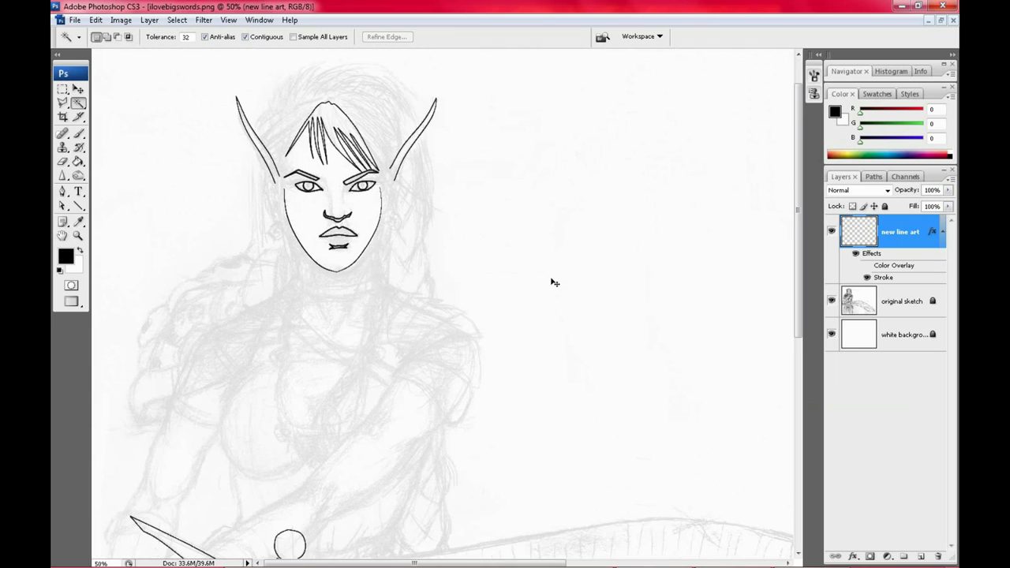
Step: Undo the line art layer's effects and view the whole figure and sword
key("ctrl+z")
mouse_move(446, 347)
left_mouse_down()
mouse_move(557, 309)
mouse_move(566, 254)
left_mouse_up()
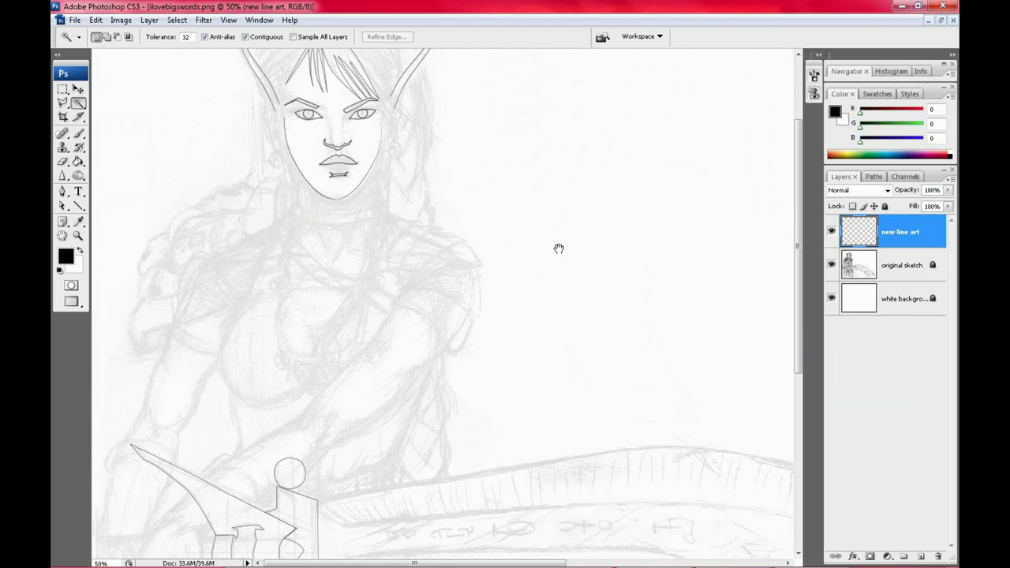
key("ctrl+minus")
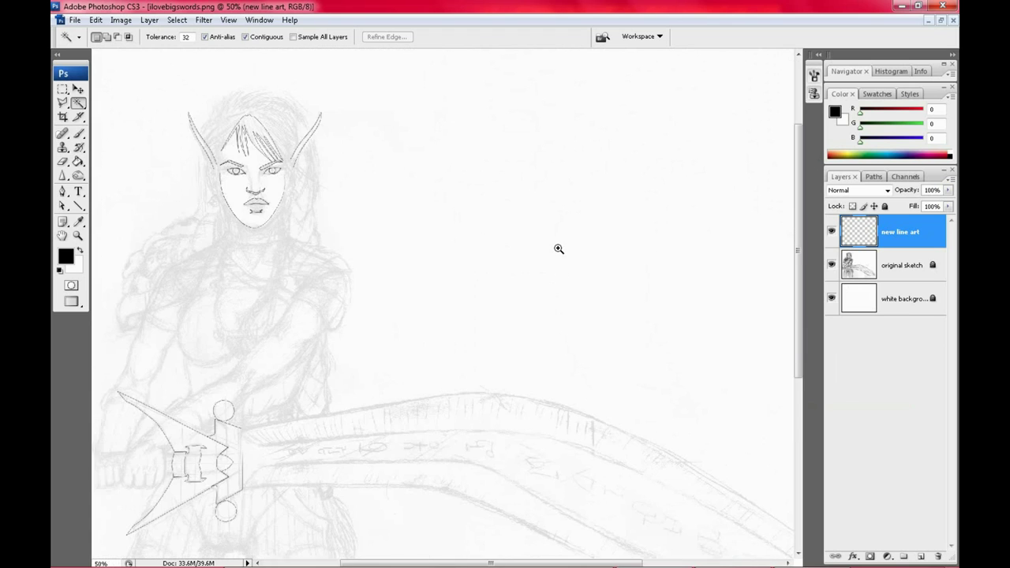
key("ctrl+plus")
key("ctrl+plus")
key("ctrl+plus")
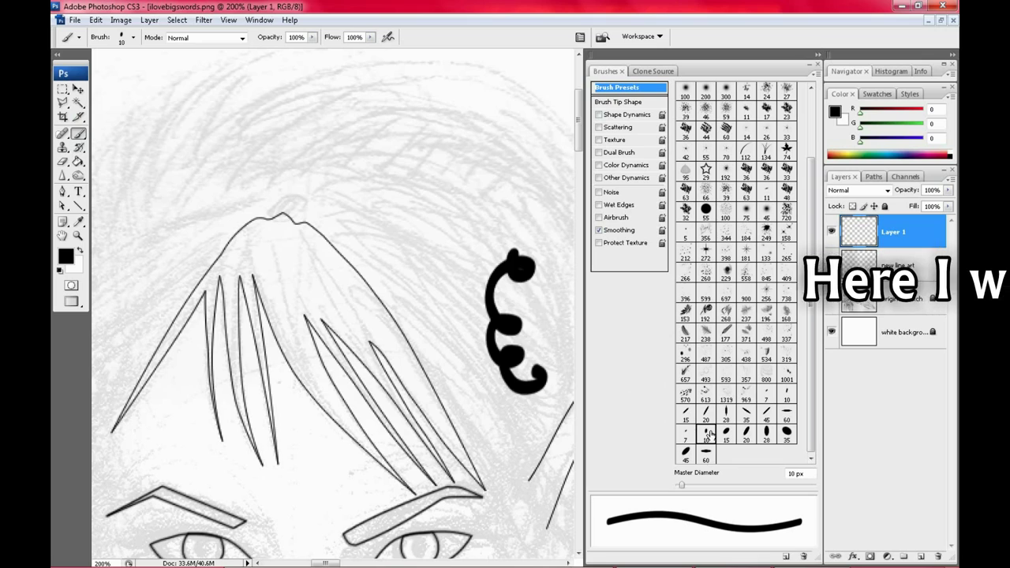
Step: Undo the test squiggle and set the brush Master Diameter to 2 px
key("ctrl+z")
double_click(796, 474)
type("2")
key("Return")
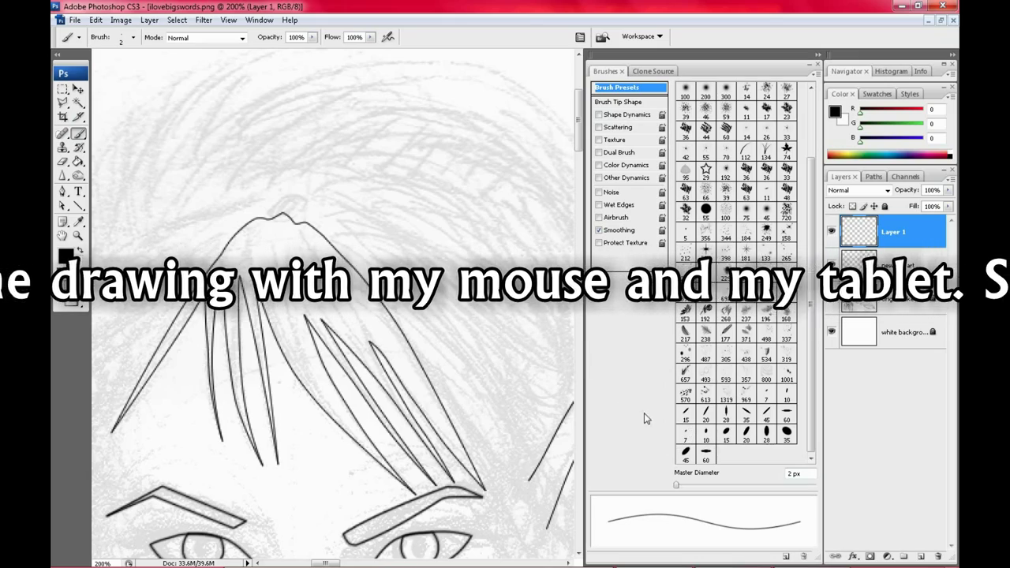
left_click(817, 67)
mouse_move(556, 467)
left_mouse_down()
mouse_move(539, 211)
mouse_move(571, 428)
left_mouse_up()
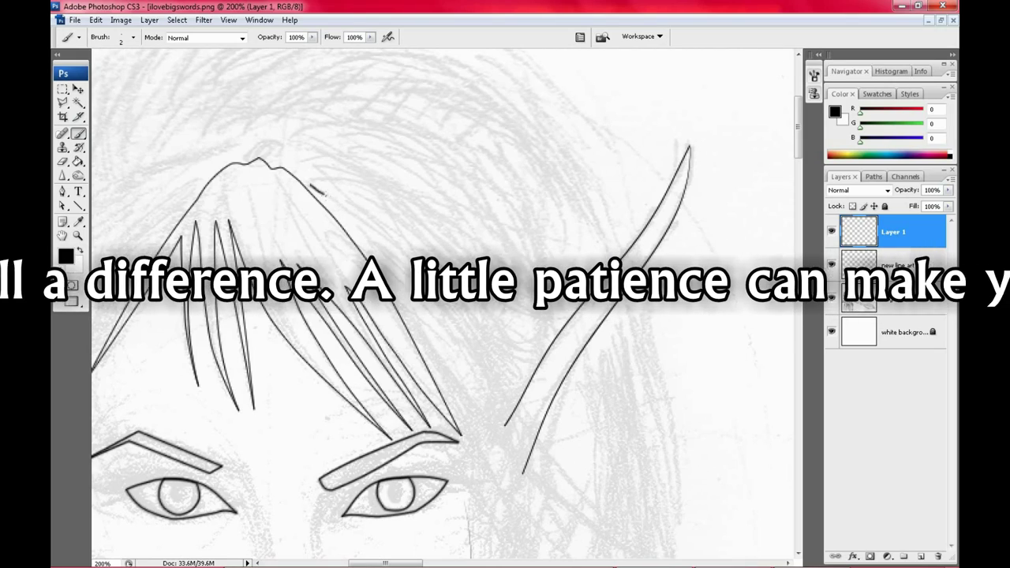
Step: Draw a short hair strand near the top of the hair, redoing an overlong stroke
left_click_drag(323, 193, 388, 246)
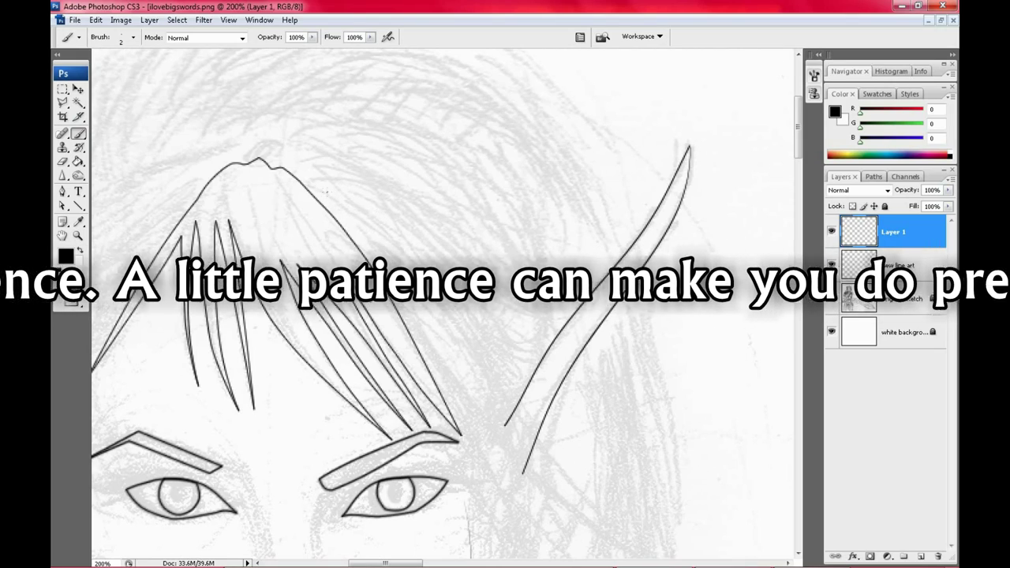
left_click_drag(315, 186, 564, 505)
key("ctrl+z")
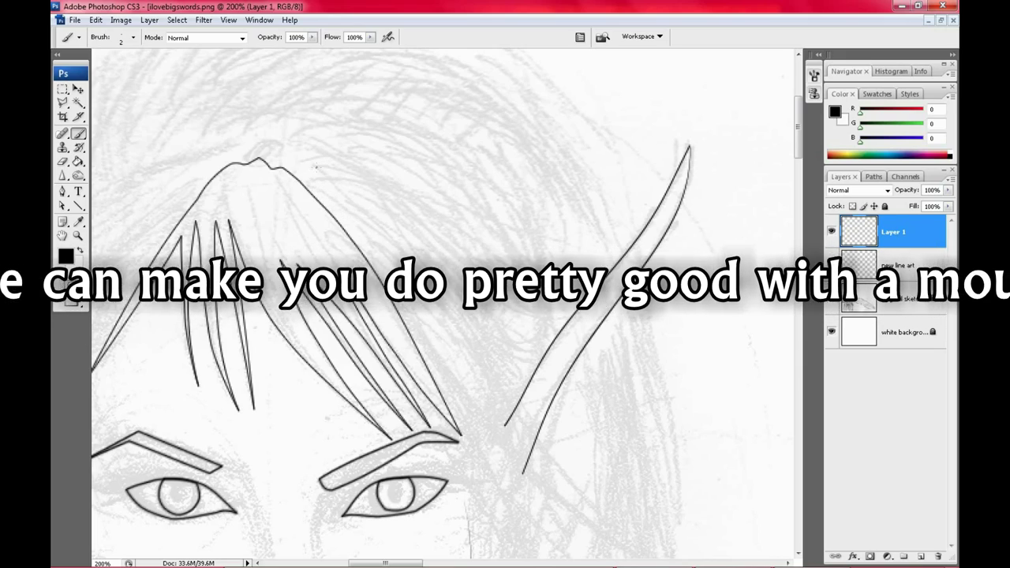
left_click_drag(341, 198, 386, 237)
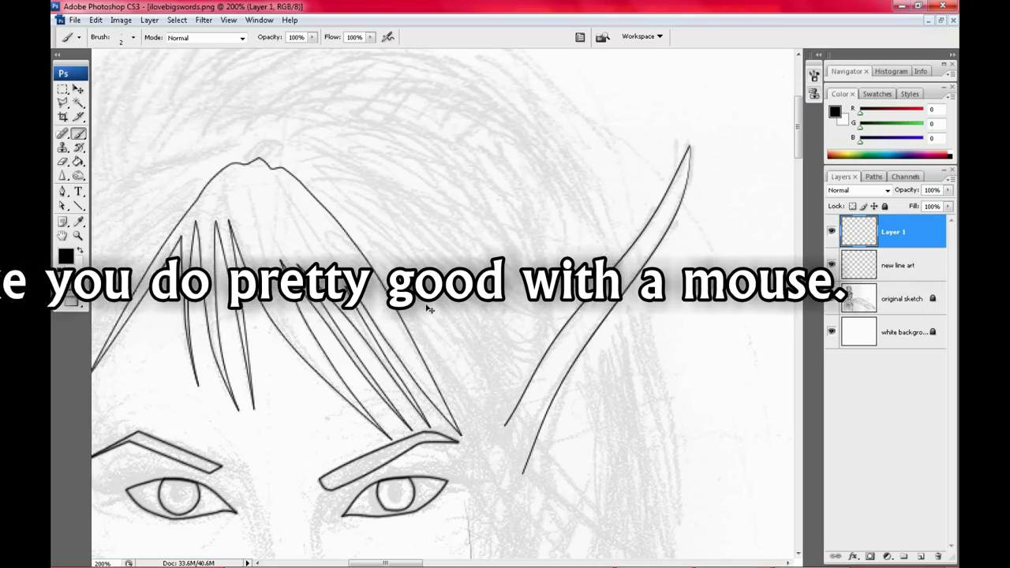
Step: Extend a hair strand down past the right ear
left_click_drag(250, 298, 485, 174)
scroll(485, 174, "down", 2)
scroll(367, 128, "down", 3)
scroll(435, 329, "down", 1)
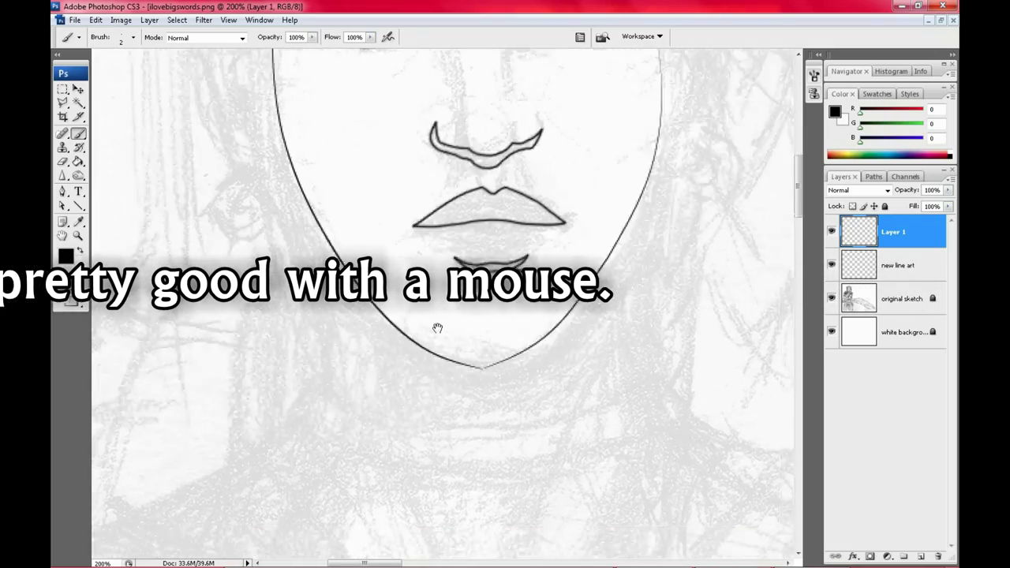
scroll(436, 260, "down", 3)
scroll(436, 260, "up", 3)
scroll(384, 323, "up", 3)
scroll(428, 332, "up", 3)
scroll(430, 338, "up", 1)
scroll(450, 345, "down", 1)
scroll(394, 284, "up", 2)
scroll(356, 268, "up", 1)
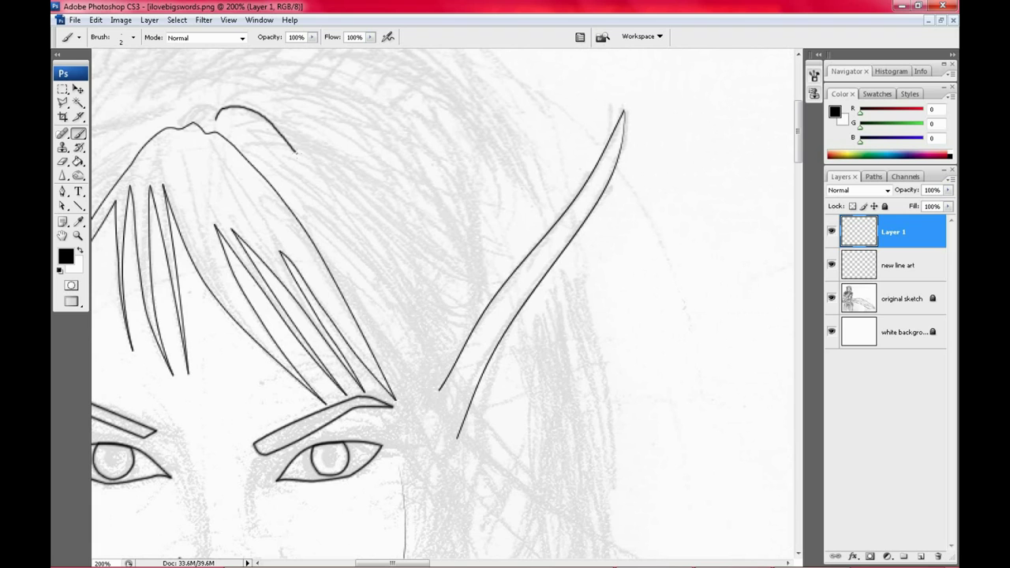
left_click_drag(368, 269, 370, 213)
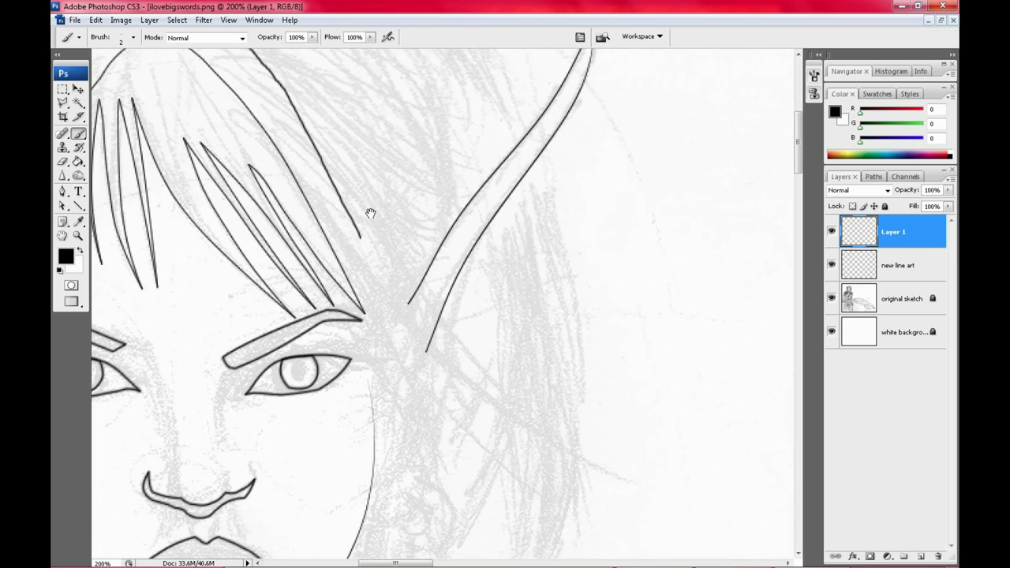
mouse_move(447, 380)
left_mouse_down()
mouse_move(575, 483)
mouse_move(378, 295)
left_mouse_up()
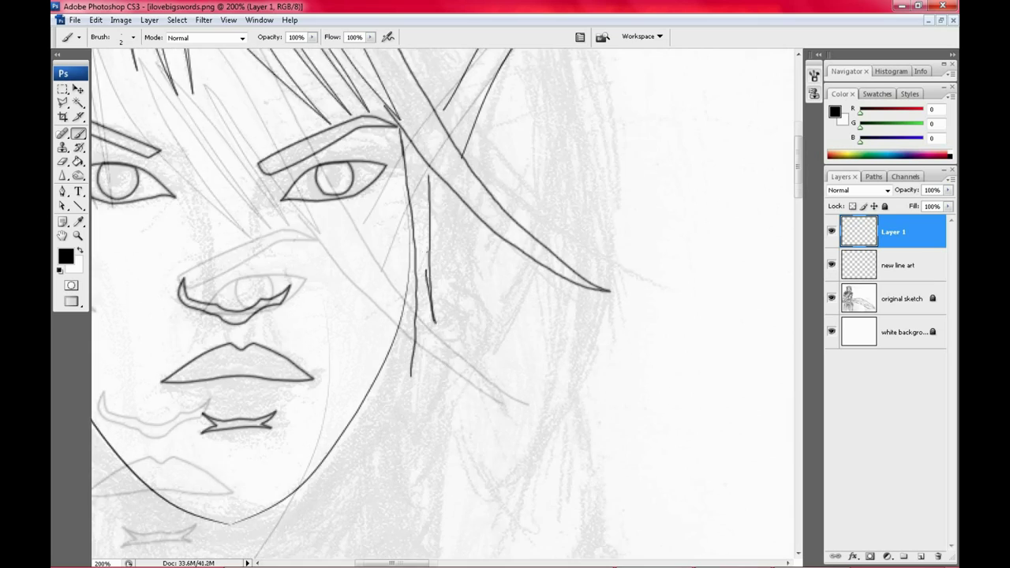
Step: Add longer outer hair curves sweeping over the hair
left_click_drag(284, 75, 387, 240)
mouse_move(530, 259)
left_mouse_down()
mouse_move(539, 180)
mouse_move(663, 97)
left_mouse_up()
left_click_drag(671, 266, 671, 500)
left_click_drag(400, 183, 664, 359)
key("ctrl+z")
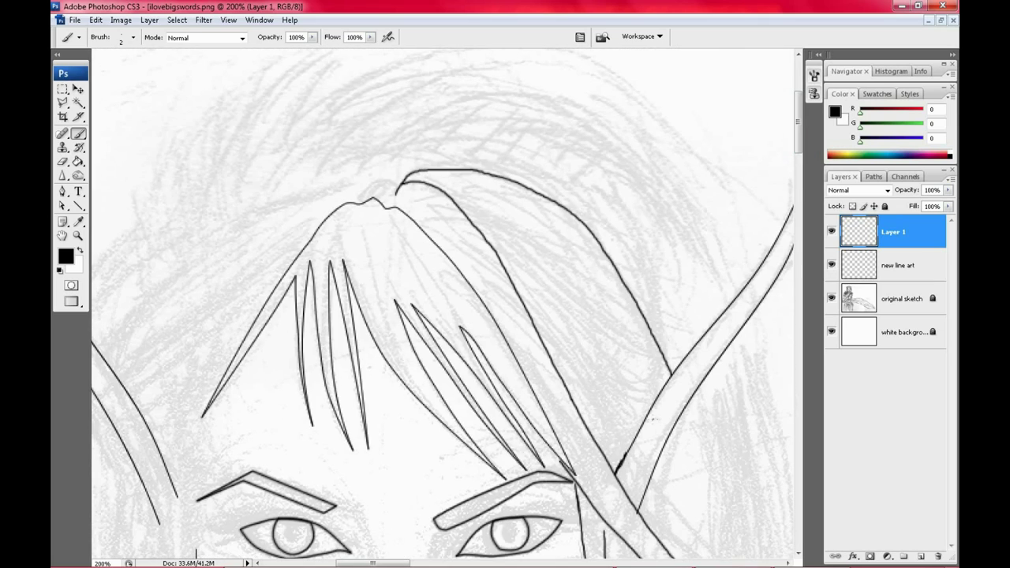
scroll(434, 189, "down", 2)
left_click_drag(434, 135, 651, 368)
scroll(652, 368, "down", 5)
scroll(552, 237, "up", 5)
left_click_drag(495, 180, 612, 396)
scroll(612, 396, "down", 4)
scroll(608, 225, "up", 3)
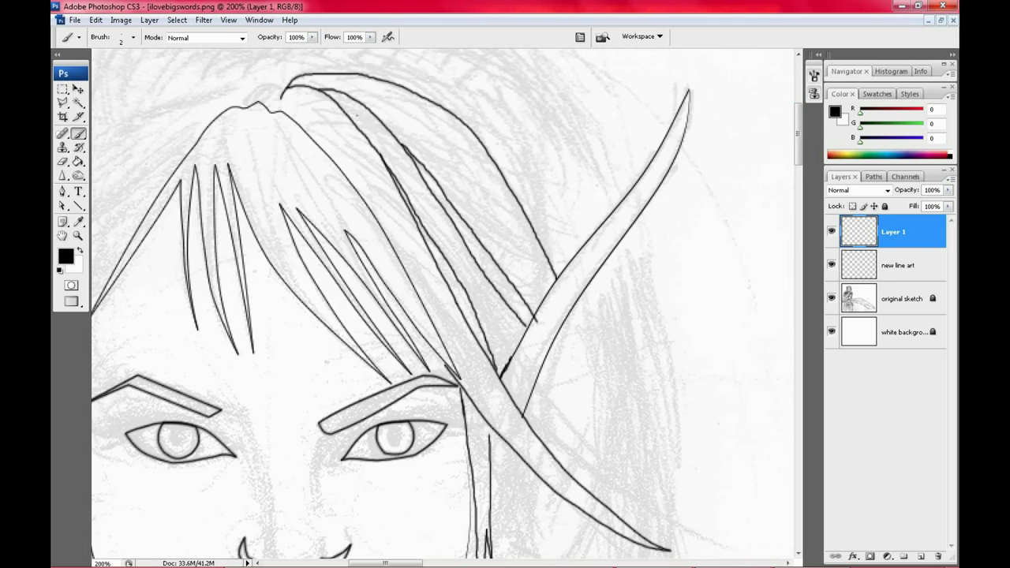
scroll(442, 308, "down", 5)
scroll(442, 308, "up", 2)
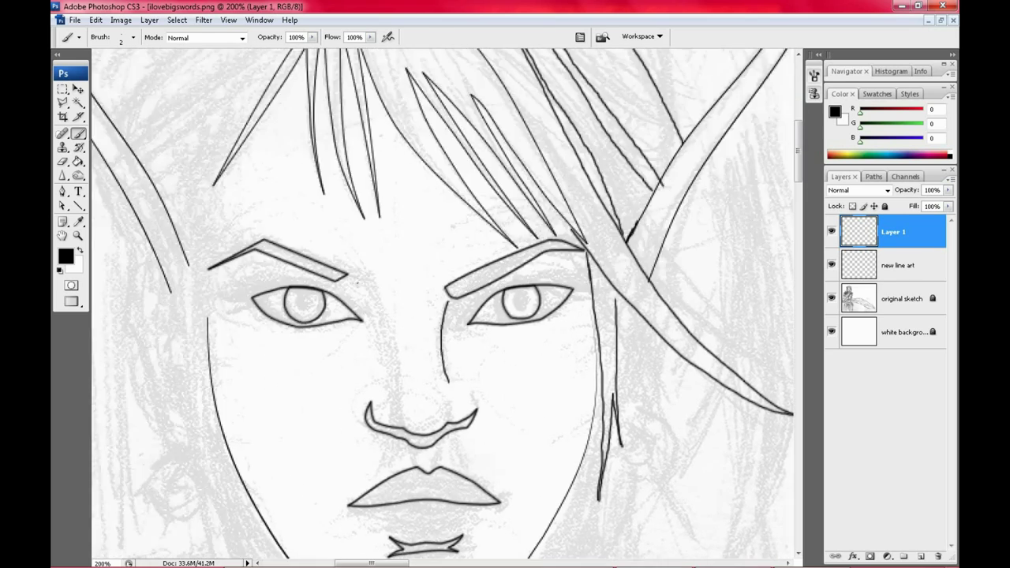
scroll(447, 304, "down", 4)
scroll(442, 308, "down", 1)
scroll(442, 307, "right", 2)
Step: Draw nostril lines under the nose and curves at both lip corners
left_click_drag(431, 267, 440, 291)
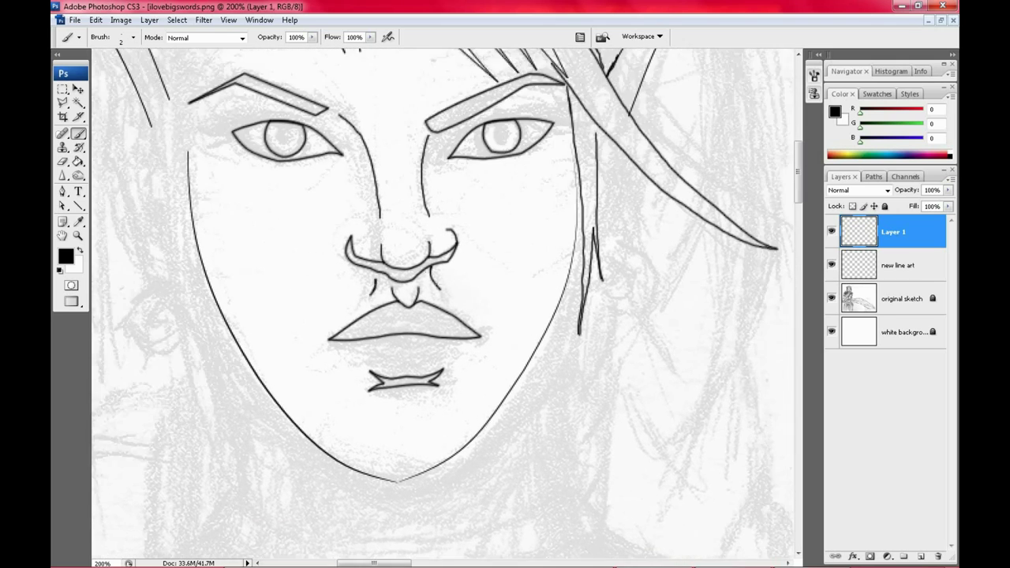
scroll(442, 308, "down", 1)
scroll(442, 308, "down", 1)
scroll(442, 308, "down", 1)
left_click_drag(356, 270, 372, 293)
left_click_drag(460, 268, 443, 286)
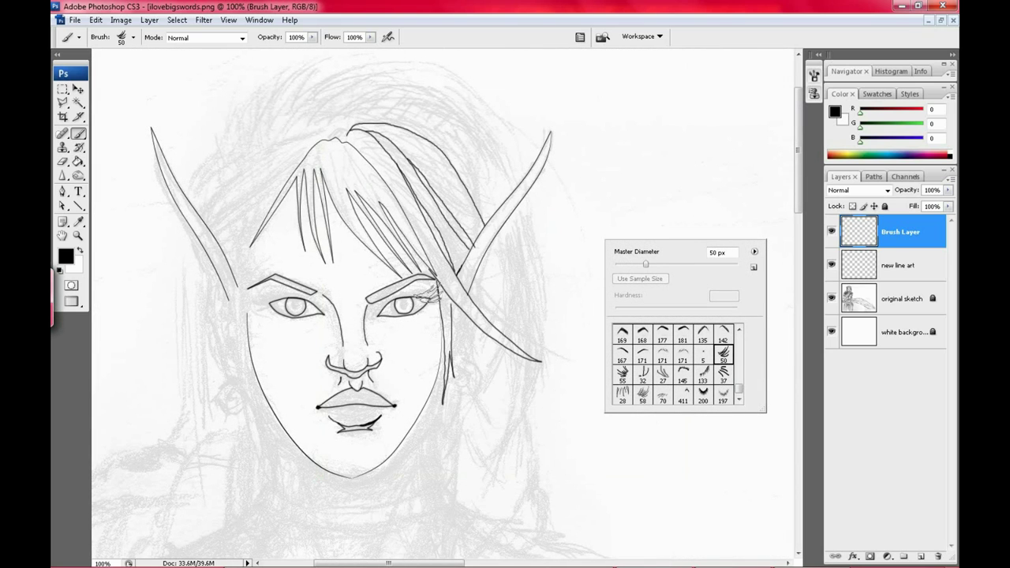
Step: Load the 58 px eyelash brush and, with Airbrush on, paint lashes over the right eye
left_click(642, 395)
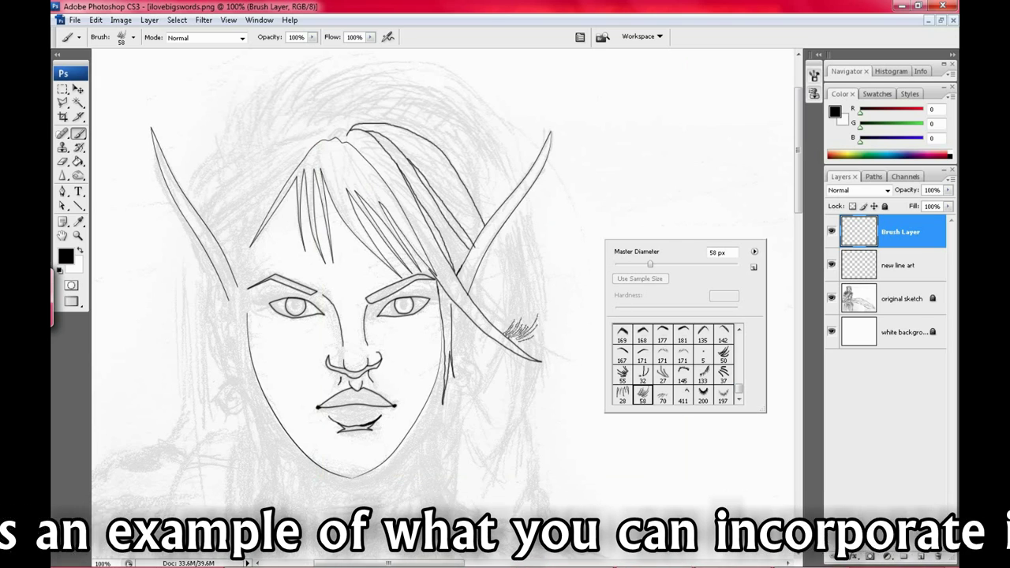
key("Escape")
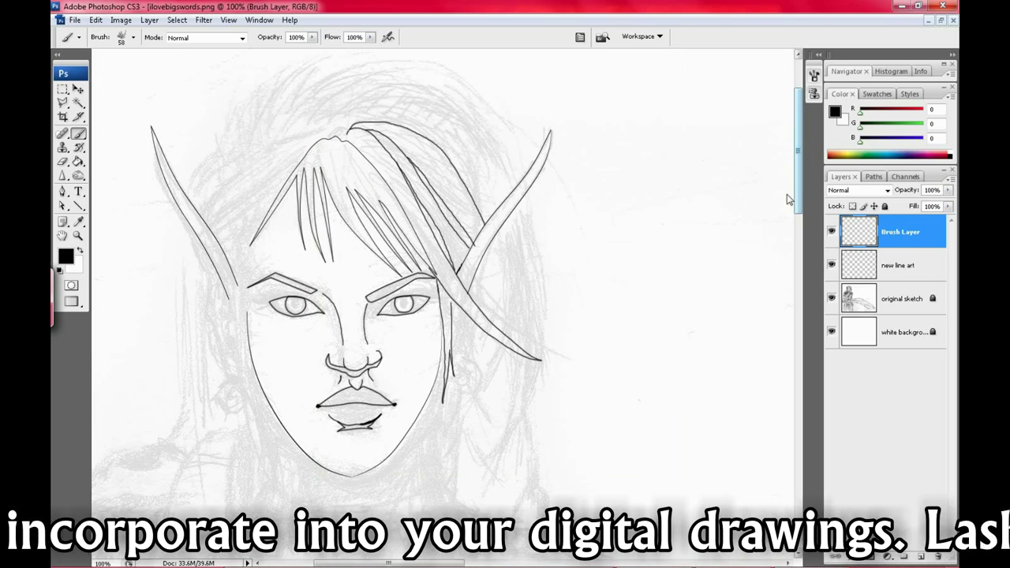
key("ctrl+plus")
key("ctrl+plus")
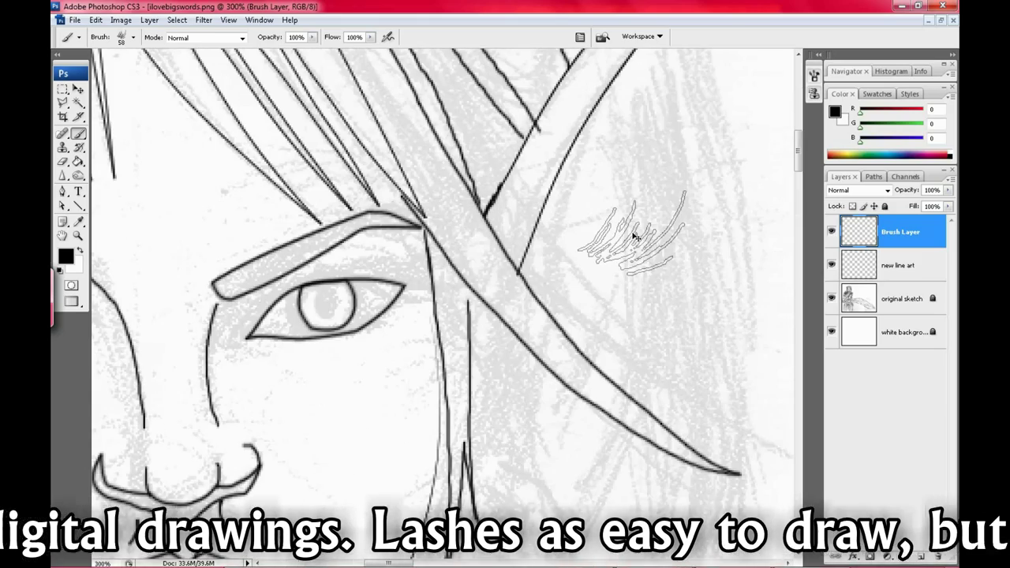
mouse_move(360, 334)
left_mouse_down()
mouse_move(502, 332)
mouse_move(534, 415)
left_mouse_up()
mouse_move(577, 363)
left_mouse_down()
mouse_move(599, 308)
mouse_move(627, 309)
mouse_move(643, 296)
left_mouse_up()
left_click(387, 37)
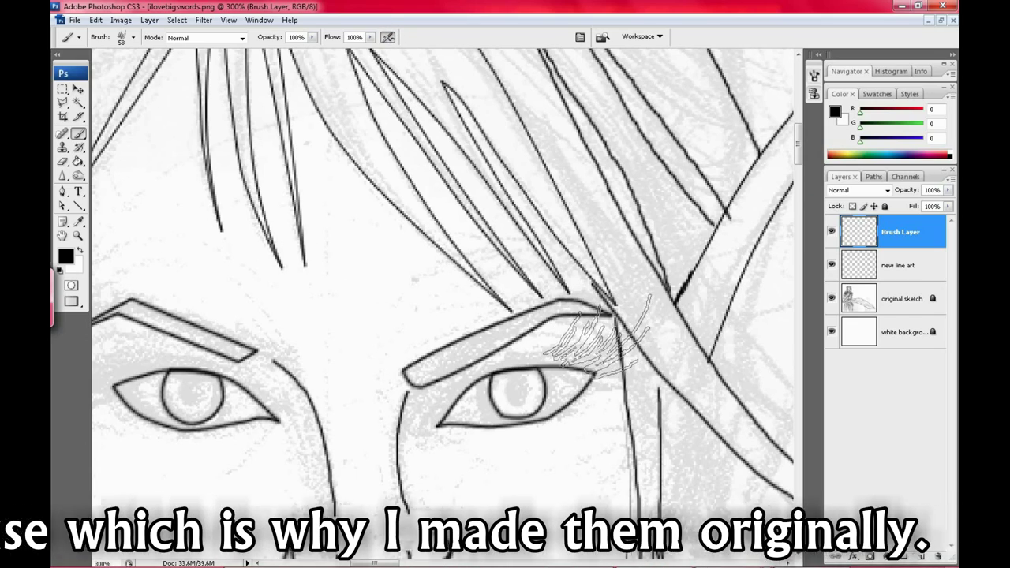
left_click_drag(580, 347, 596, 339)
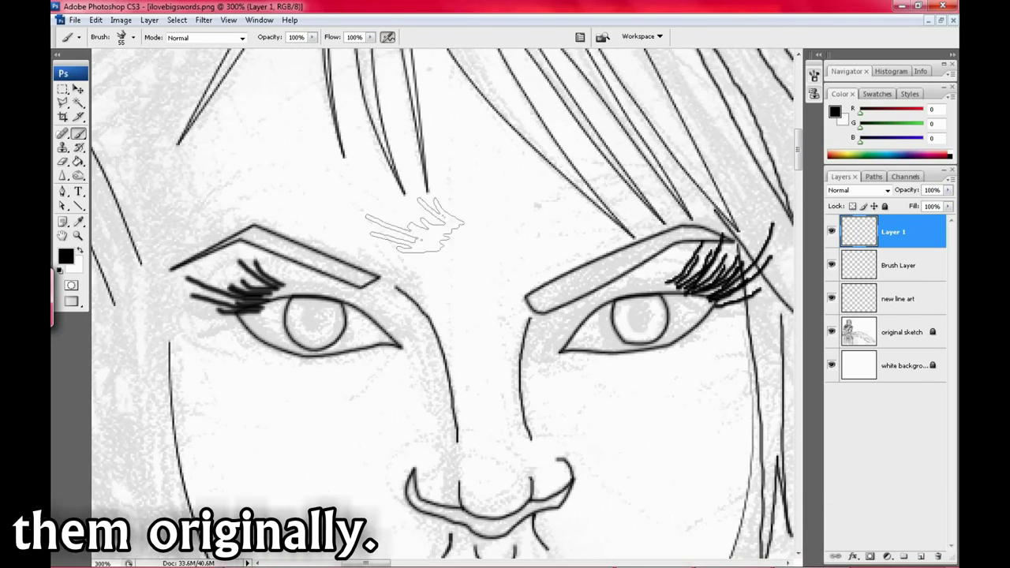
Step: Reshape the right-eye lashes with a Warp transform
left_click(96, 19)
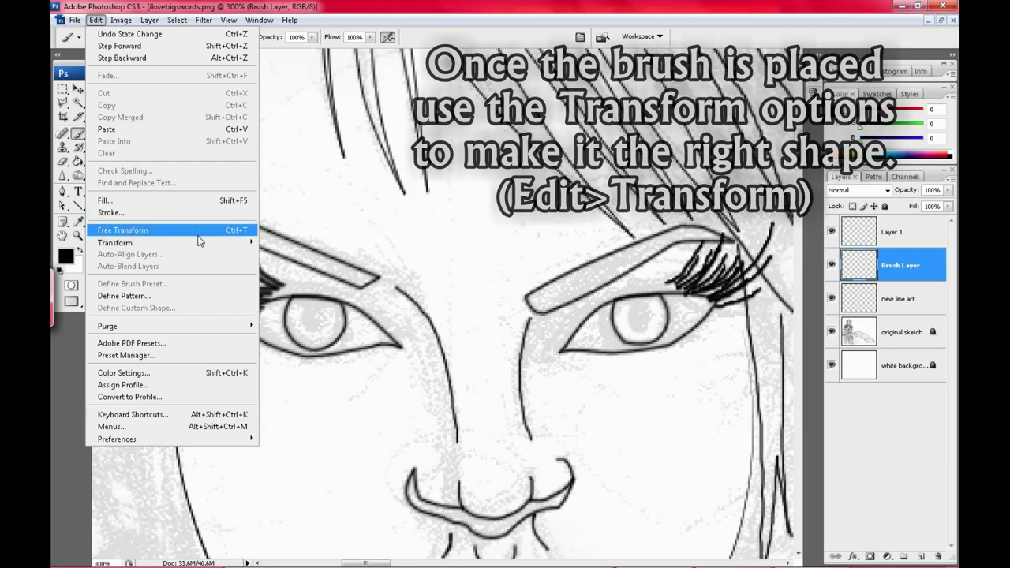
left_click(158, 230)
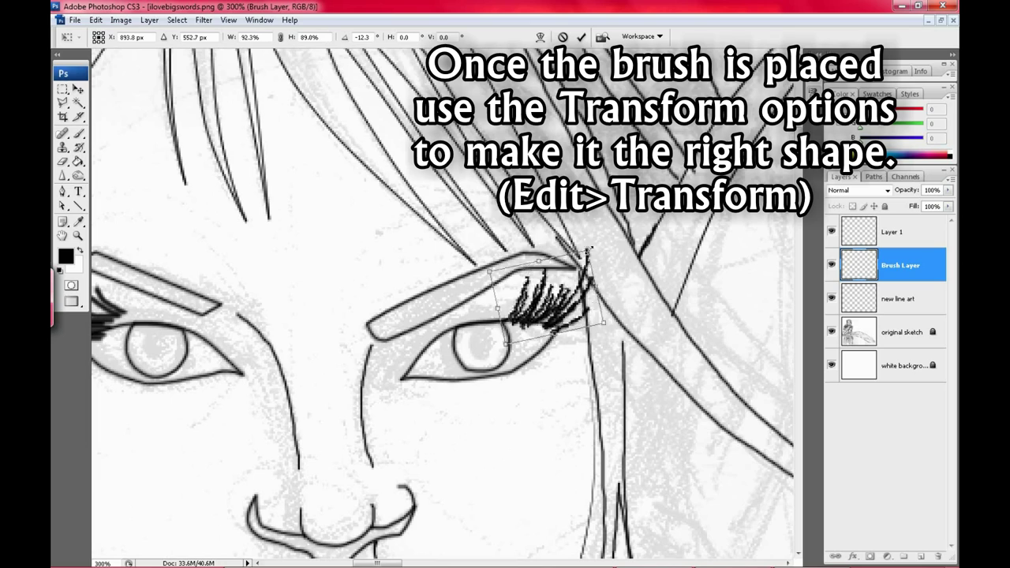
left_click(284, 316)
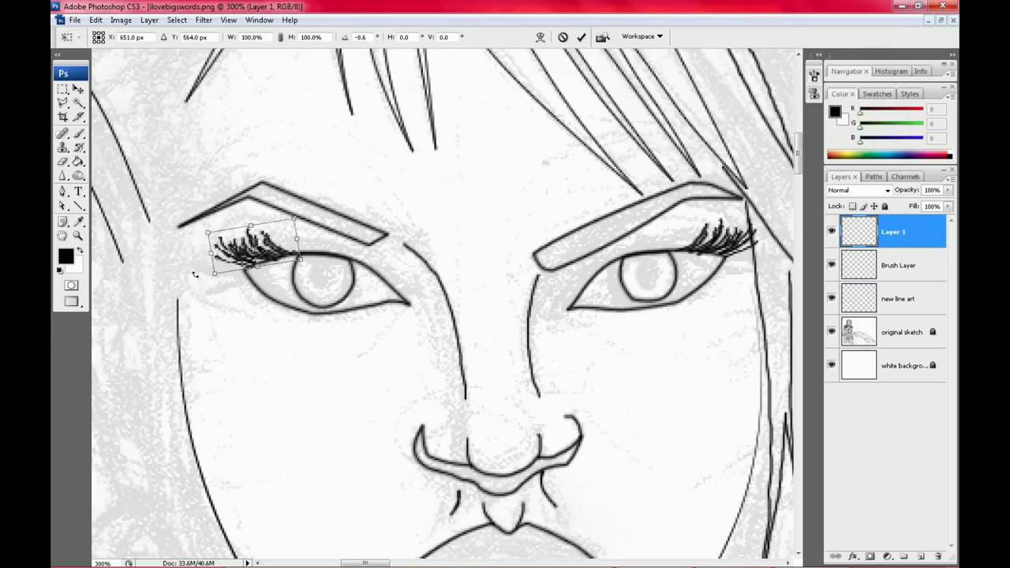
Step: Rename the eyelash layer to 'Lashes'
double_click(859, 231, "alt")
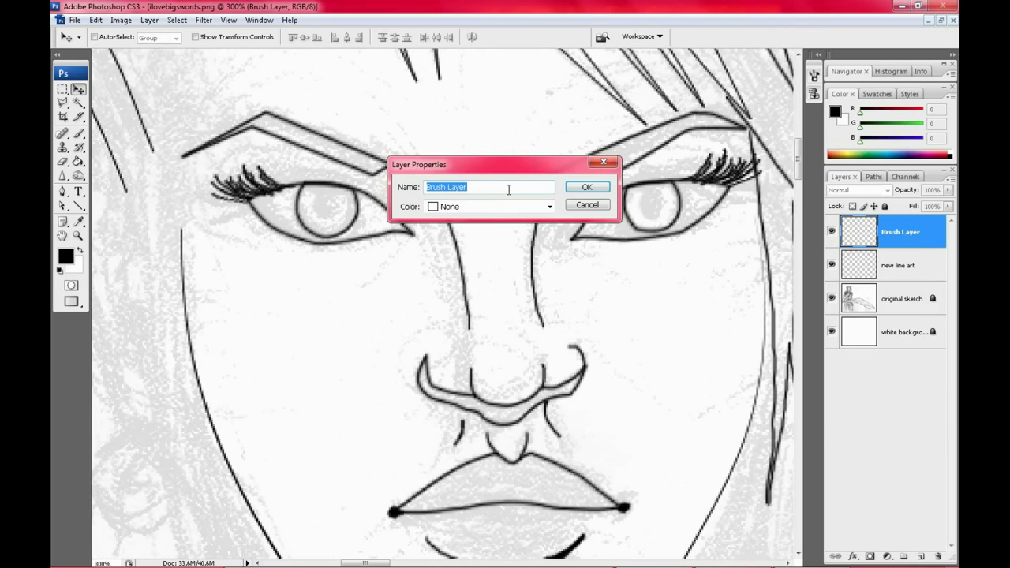
type("Lashes")
key("Return")
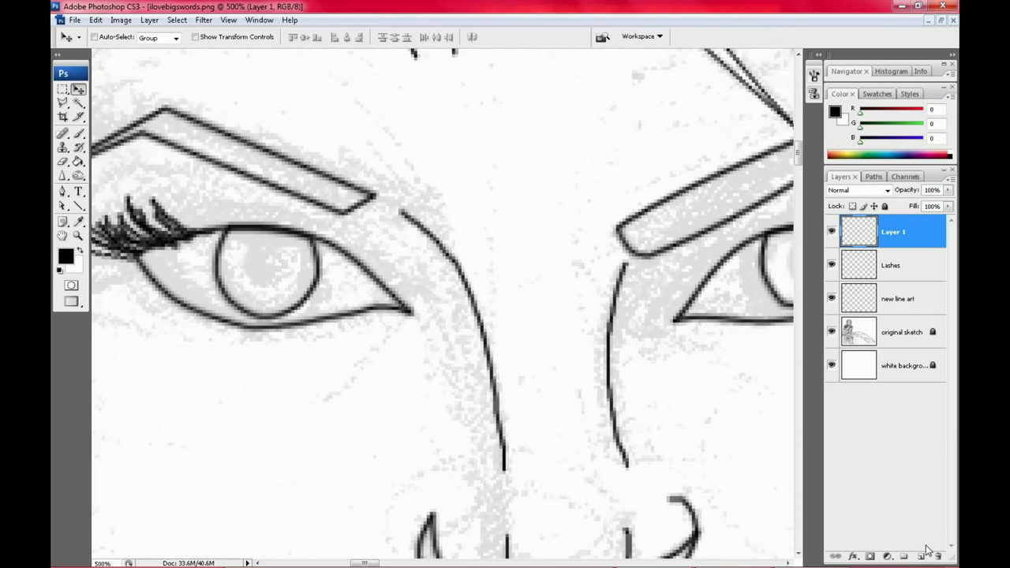
Step: Switch to a small hard round brush for fine lash work
key("b")
right_click(458, 319)
left_click_drag(521, 357, 474, 357)
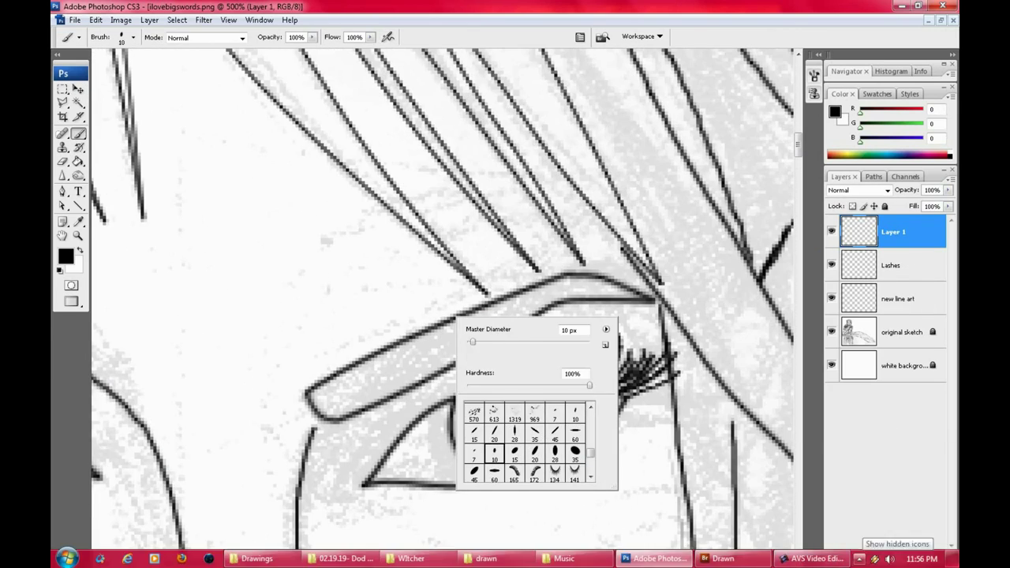
left_click(817, 559)
left_click(760, 365)
right_click(537, 280)
Step: Draw fine lashes along the right eye's upper and lower lids
mouse_move(540, 316)
left_mouse_down()
mouse_move(557, 280)
mouse_move(527, 299)
left_mouse_up()
left_click_drag(623, 259, 541, 328)
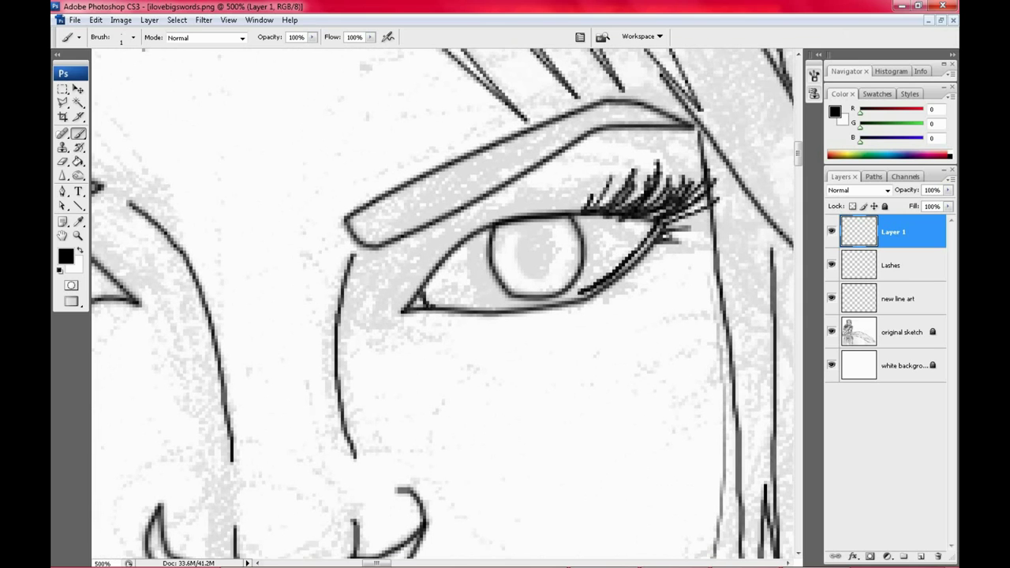
mouse_move(606, 246)
left_mouse_down()
mouse_move(629, 264)
mouse_move(598, 287)
left_mouse_up()
mouse_move(569, 281)
left_mouse_down()
mouse_move(575, 310)
mouse_move(545, 315)
left_mouse_up()
left_click_drag(542, 306, 528, 323)
Step: Add short lashes at the upper lid's inner corner, then zoom out to the face
scroll(442, 304, "up", 1)
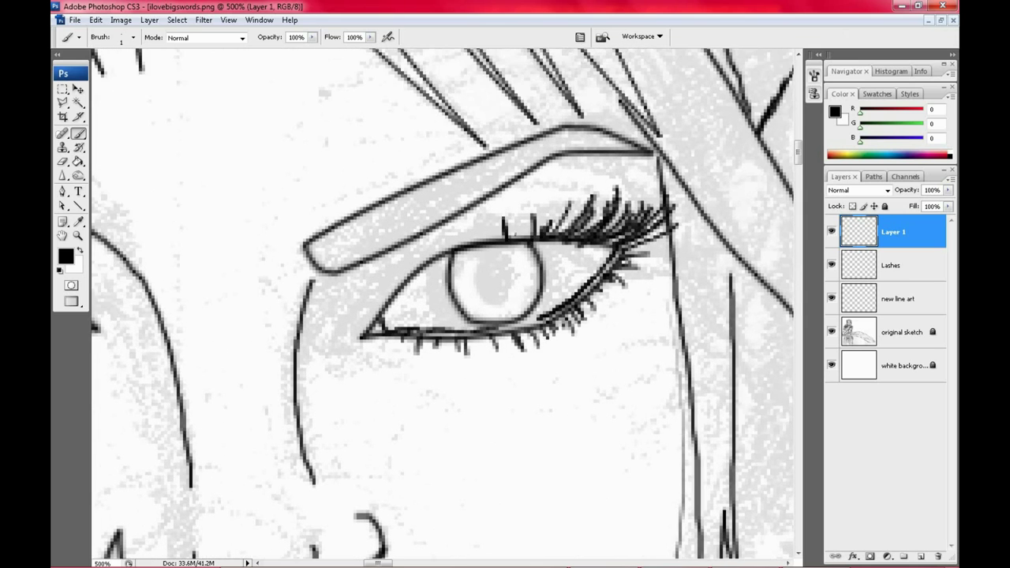
left_click_drag(442, 304, 467, 318)
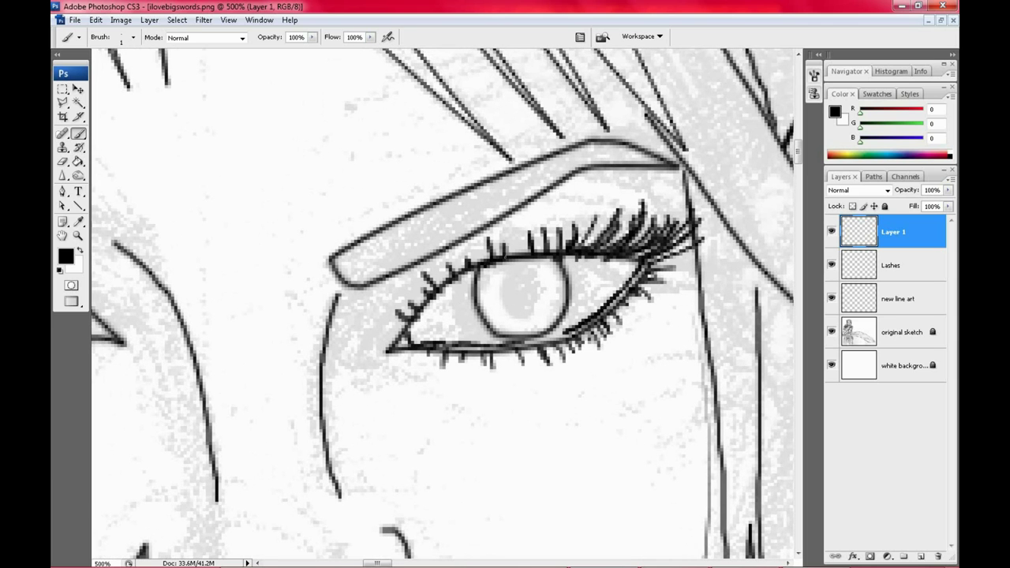
left_click_drag(456, 262, 453, 273)
left_click_drag(446, 276, 442, 286)
mouse_move(441, 303)
left_mouse_down()
mouse_move(481, 269)
mouse_move(425, 314)
left_mouse_up()
left_click_drag(474, 238, 461, 260)
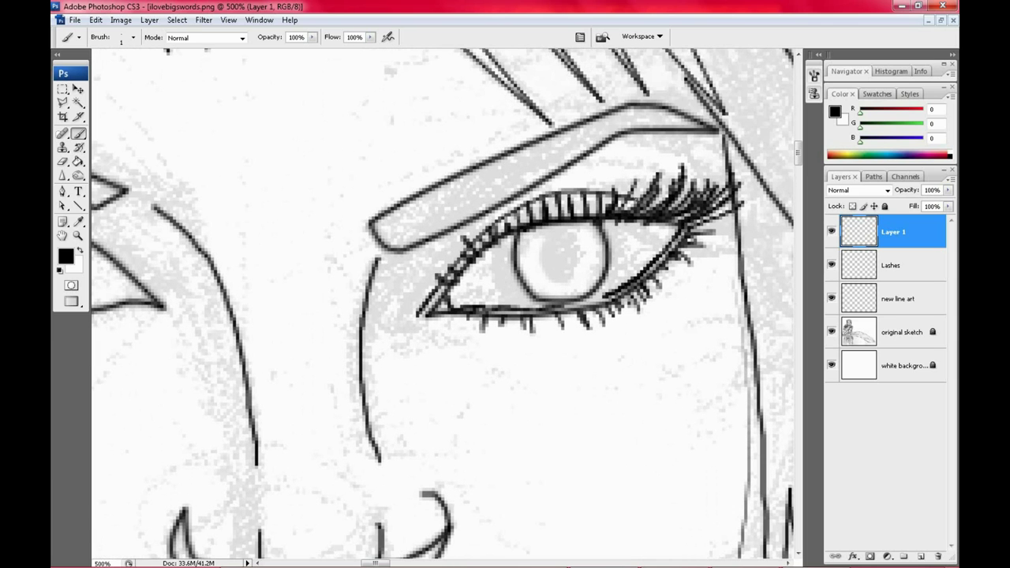
left_click_drag(542, 242, 444, 247)
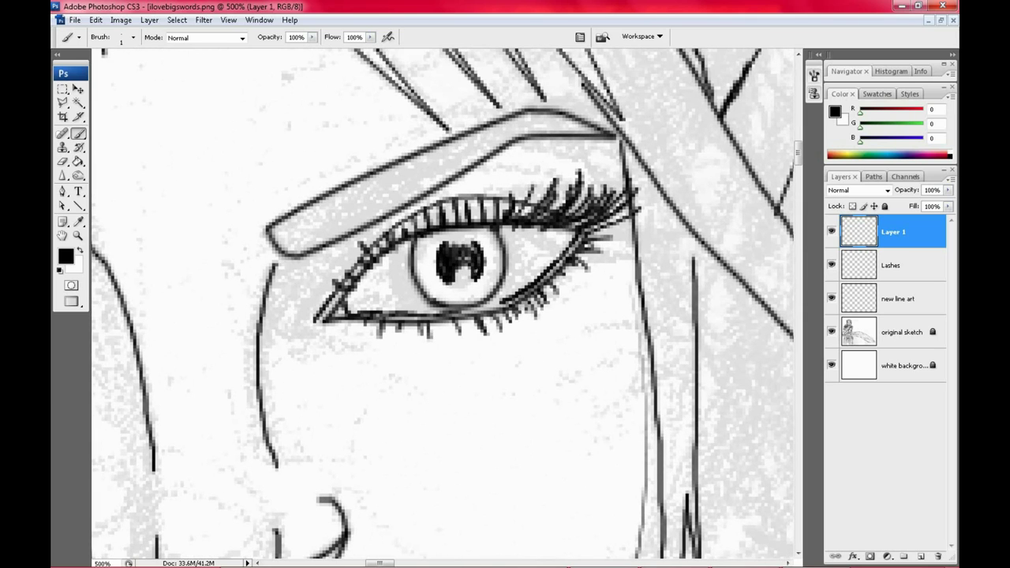
key("ctrl+minus")
key("ctrl+minus")
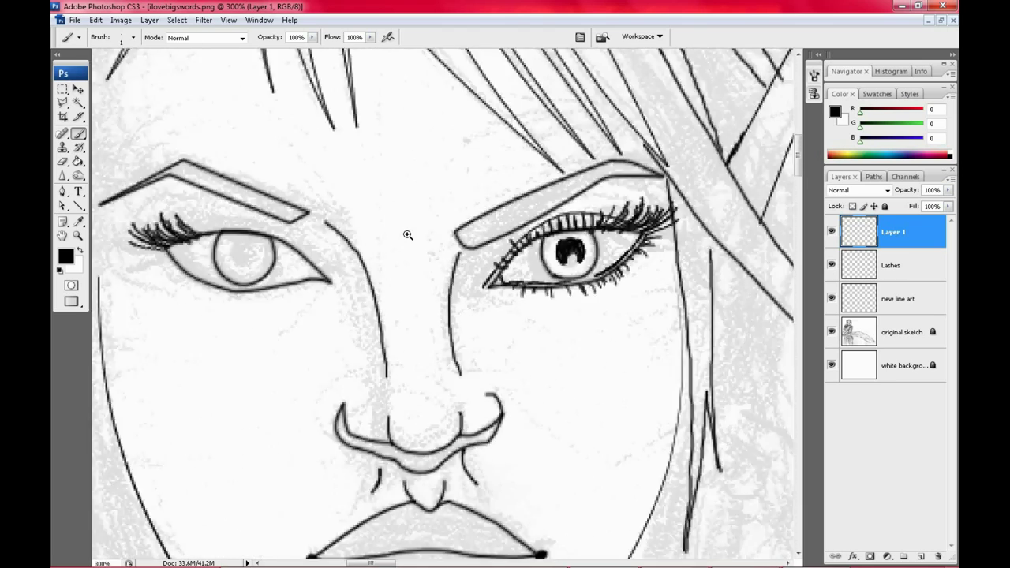
key("ctrl+minus")
Step: Add two short thin hair strands to the bangs
key("ctrl+plus")
left_click_drag(492, 166, 469, 179)
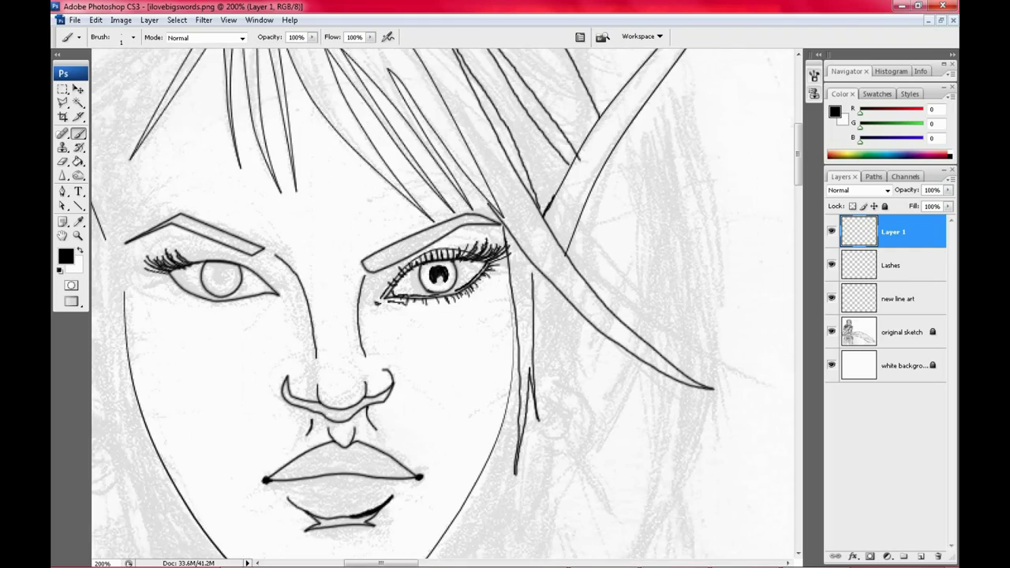
scroll(456, 140, "down", 5)
scroll(442, 299, "up", 5)
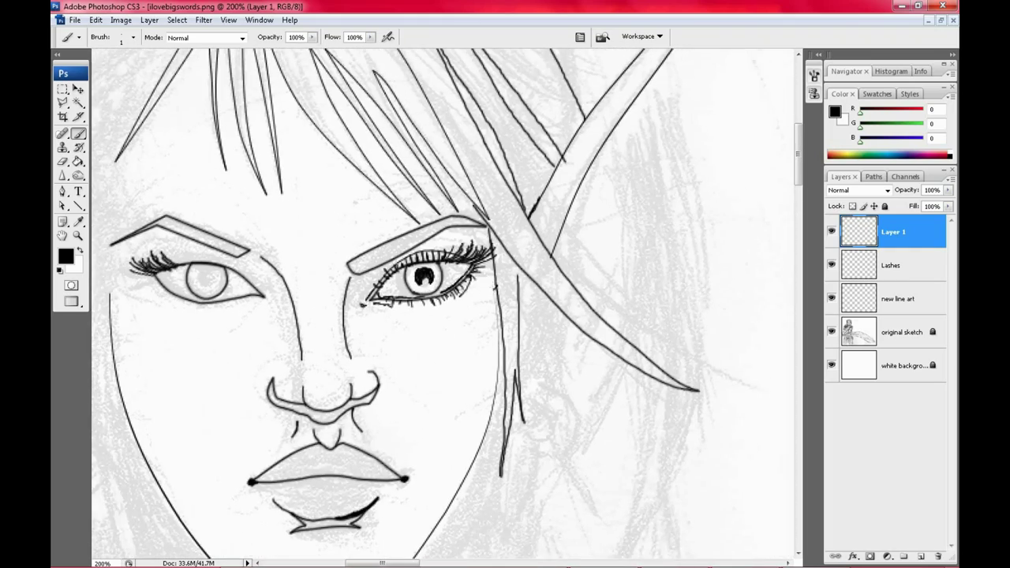
scroll(498, 289, "up", 3)
scroll(400, 252, "up", 2)
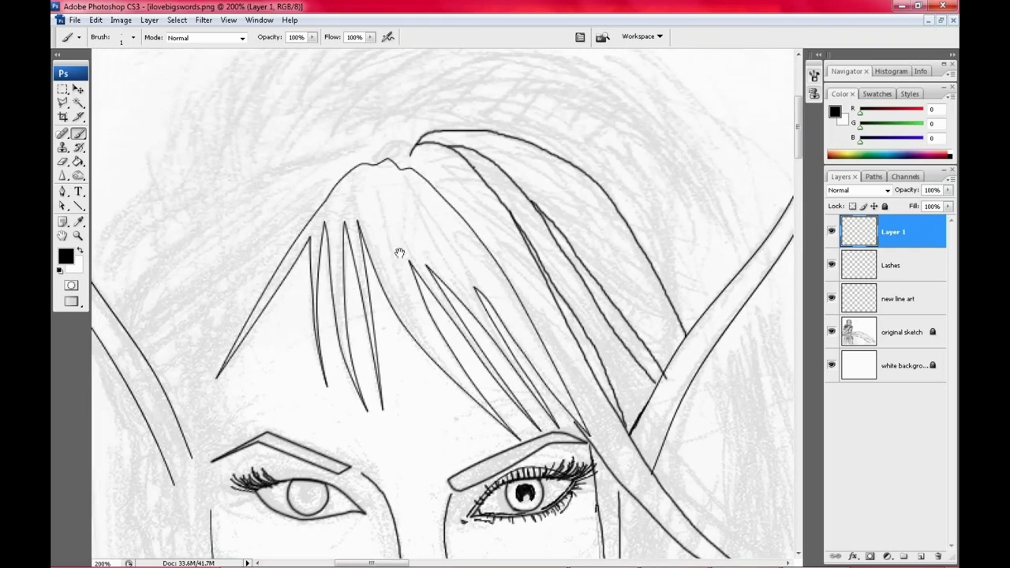
scroll(442, 308, "up", 3)
mouse_move(404, 227)
left_mouse_down()
mouse_move(409, 272)
mouse_move(397, 281)
mouse_move(367, 271)
left_mouse_up()
scroll(442, 308, "up", 1)
scroll(401, 253, "down", 2)
scroll(397, 281, "up", 2)
scroll(370, 276, "down", 3)
scroll(369, 272, "up", 1)
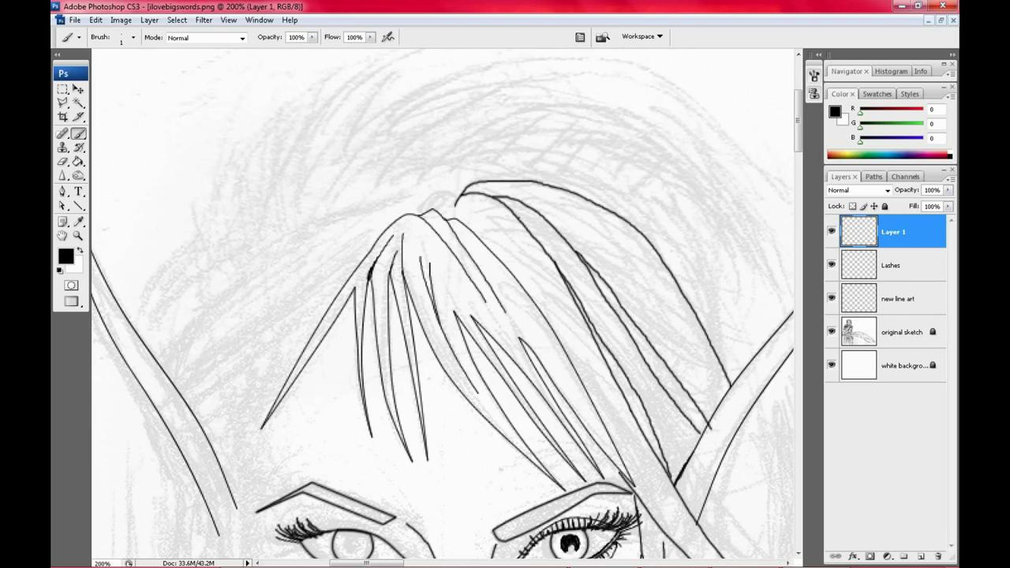
scroll(355, 282, "down", 1)
scroll(355, 282, "right", 3)
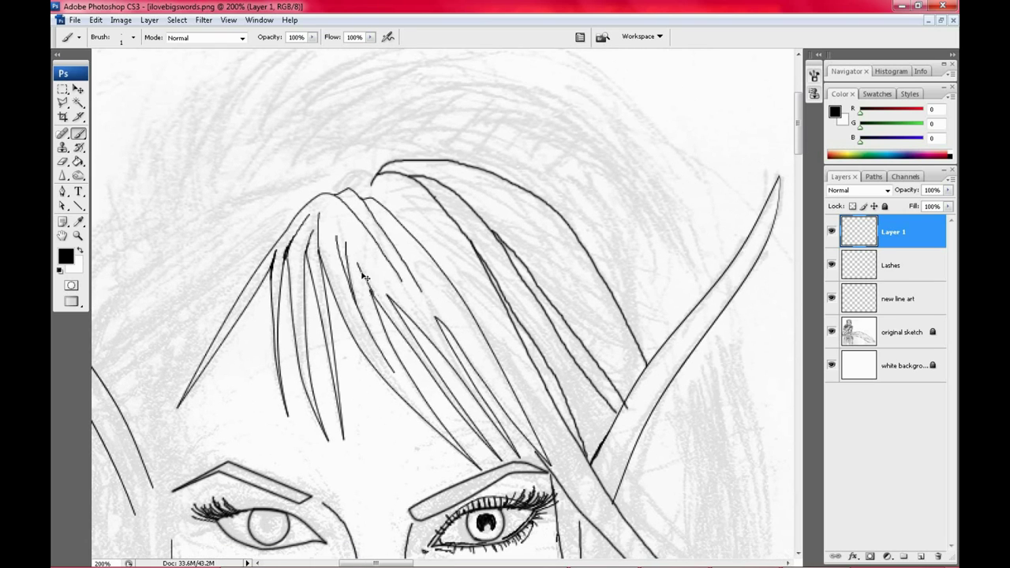
scroll(446, 304, "down", 1)
scroll(447, 303, "right", 1)
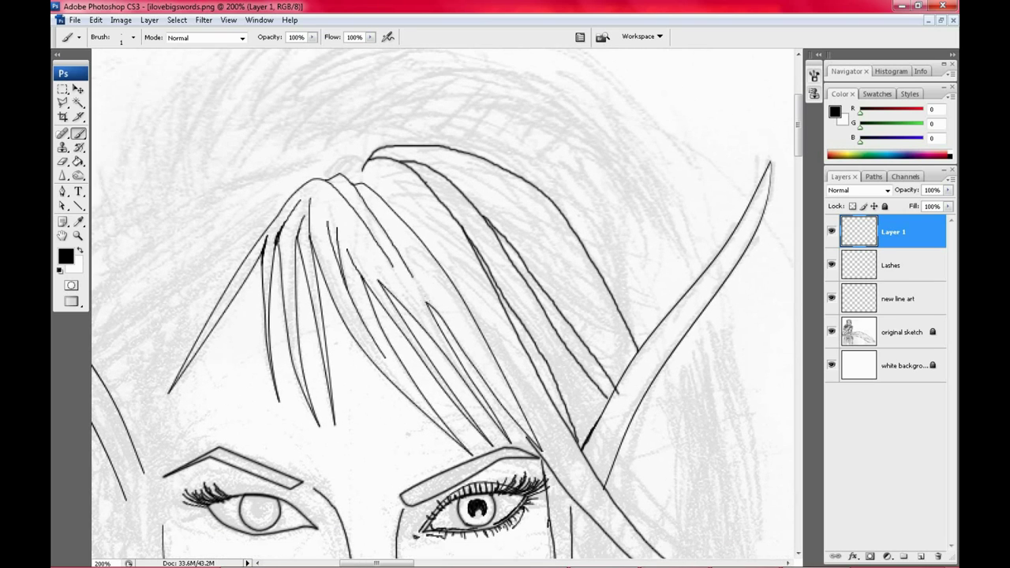
scroll(439, 327, "up", 2)
scroll(439, 327, "left", 2)
mouse_move(428, 305)
left_mouse_down()
mouse_move(439, 327)
mouse_move(263, 149)
left_mouse_up()
left_click_drag(470, 270, 448, 327)
Step: Draw two short vertical creases on the upper lip
scroll(447, 308, "up", 4)
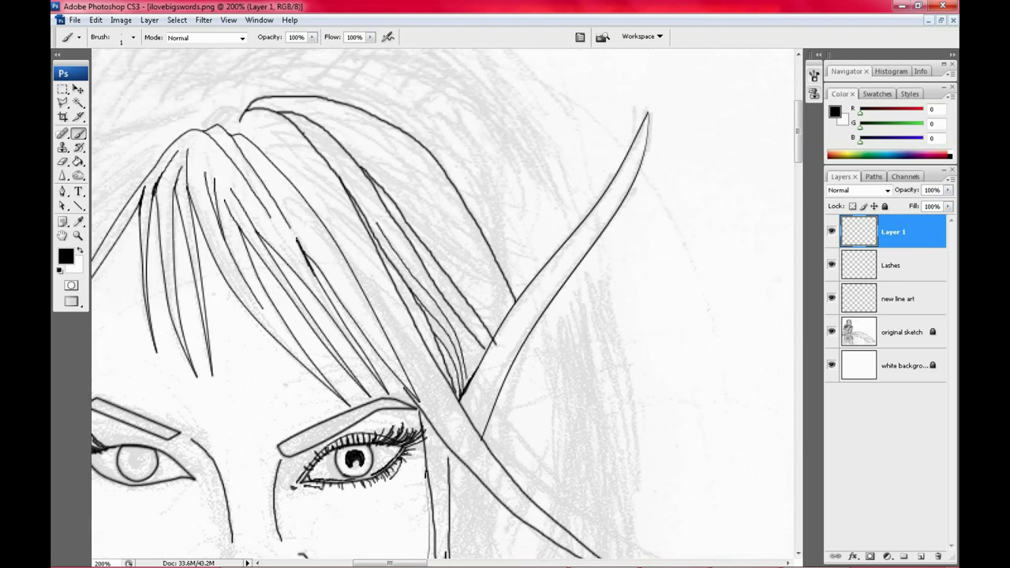
scroll(447, 308, "down", 15)
scroll(446, 308, "left", 8)
scroll(446, 308, "down", 3)
scroll(447, 308, "right", 1)
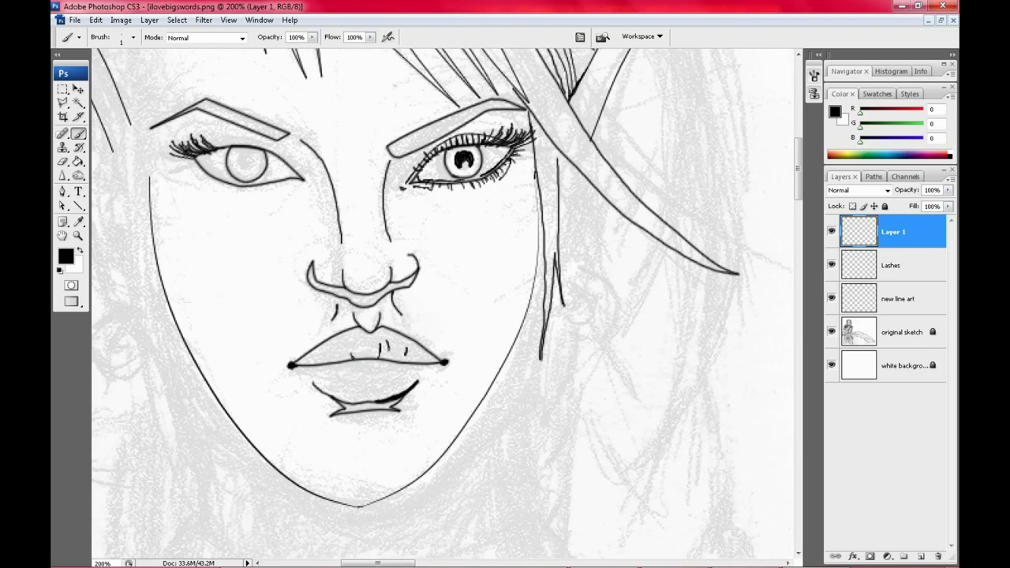
scroll(360, 356, "left", 1)
left_click_drag(363, 348, 359, 361)
left_click_drag(348, 355, 344, 362)
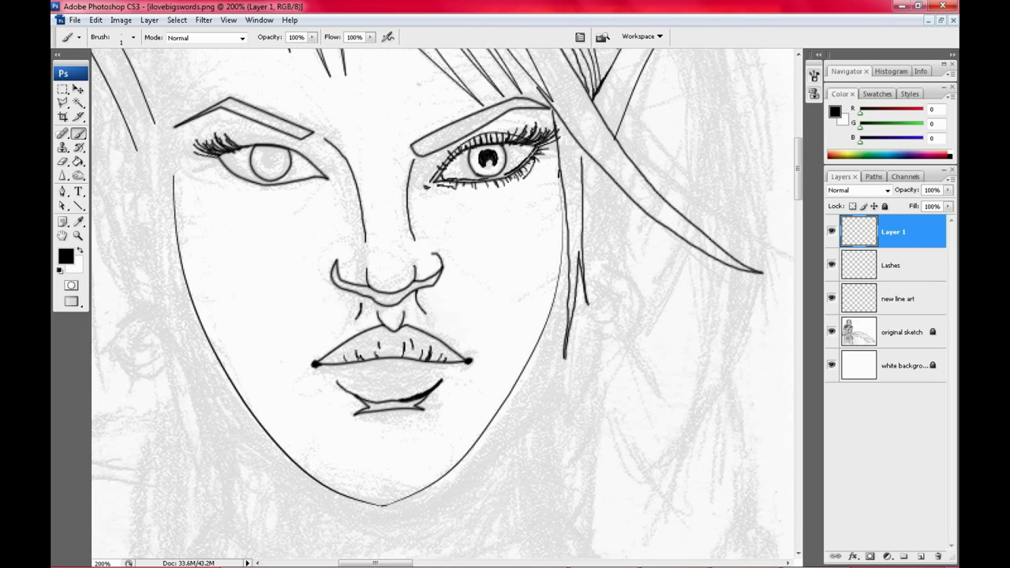
scroll(360, 356, "down", 2)
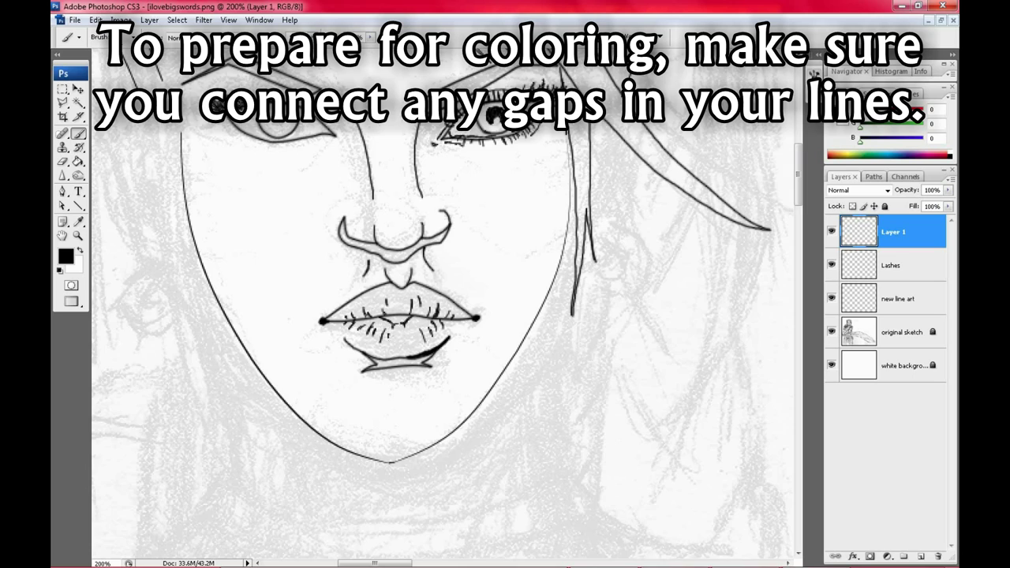
Step: Rename the new layer to 'Layer Filling' and pan to the hair above the eye
scroll(461, 326, "up", 3)
scroll(462, 327, "right", 1)
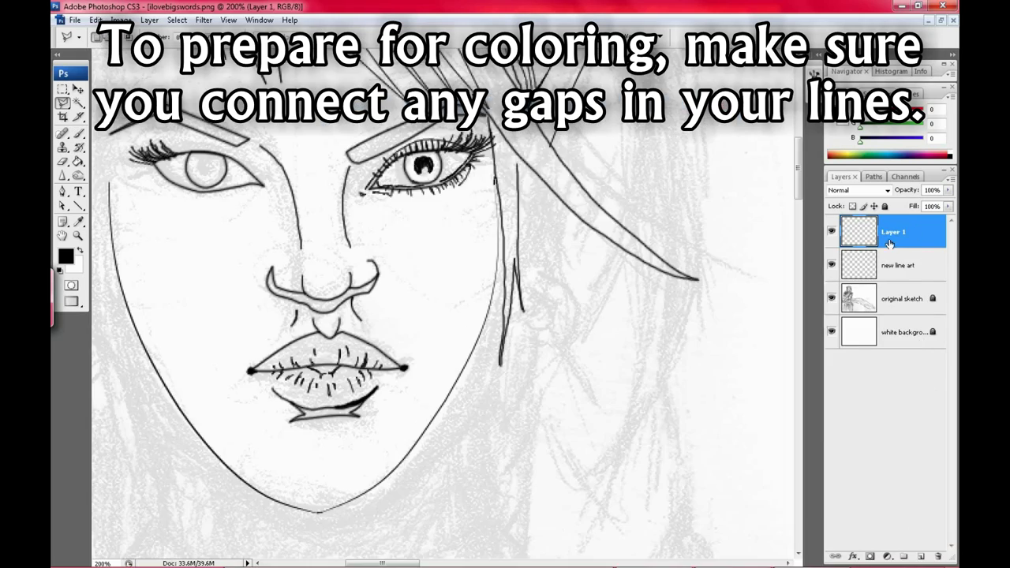
double_click(889, 237)
type("Layer FIlling")
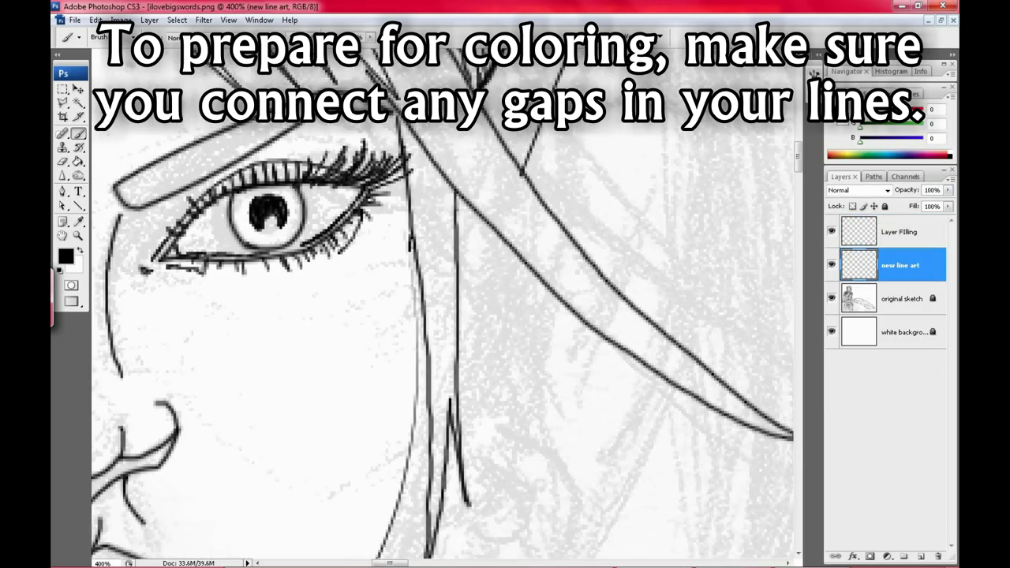
left_click_drag(485, 279, 517, 556)
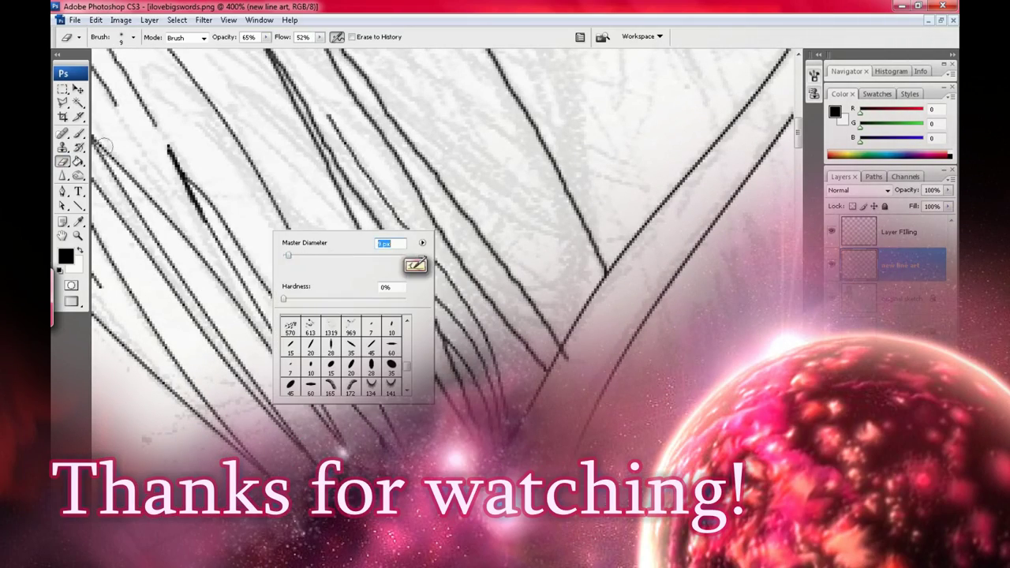
left_click(78, 132)
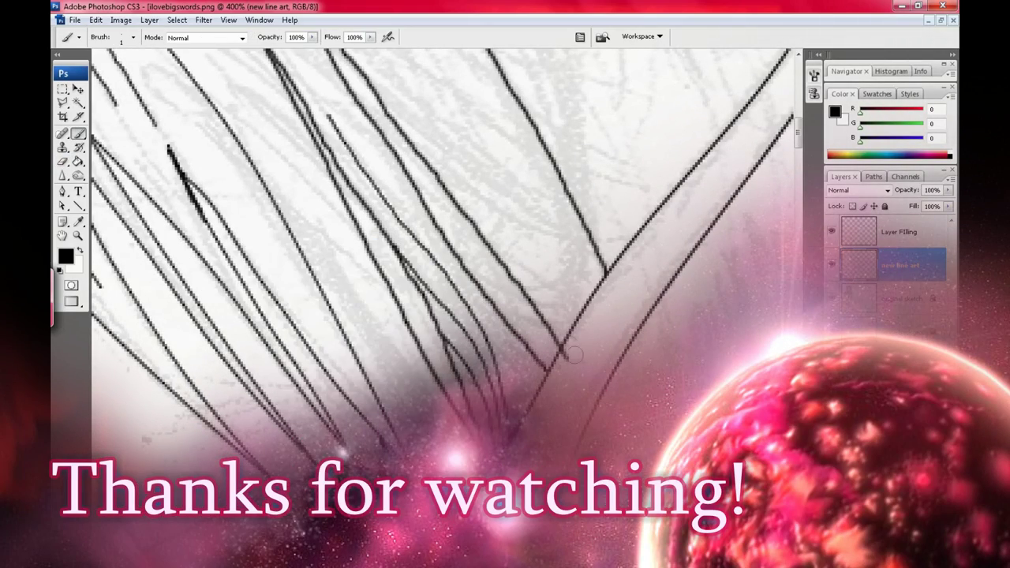